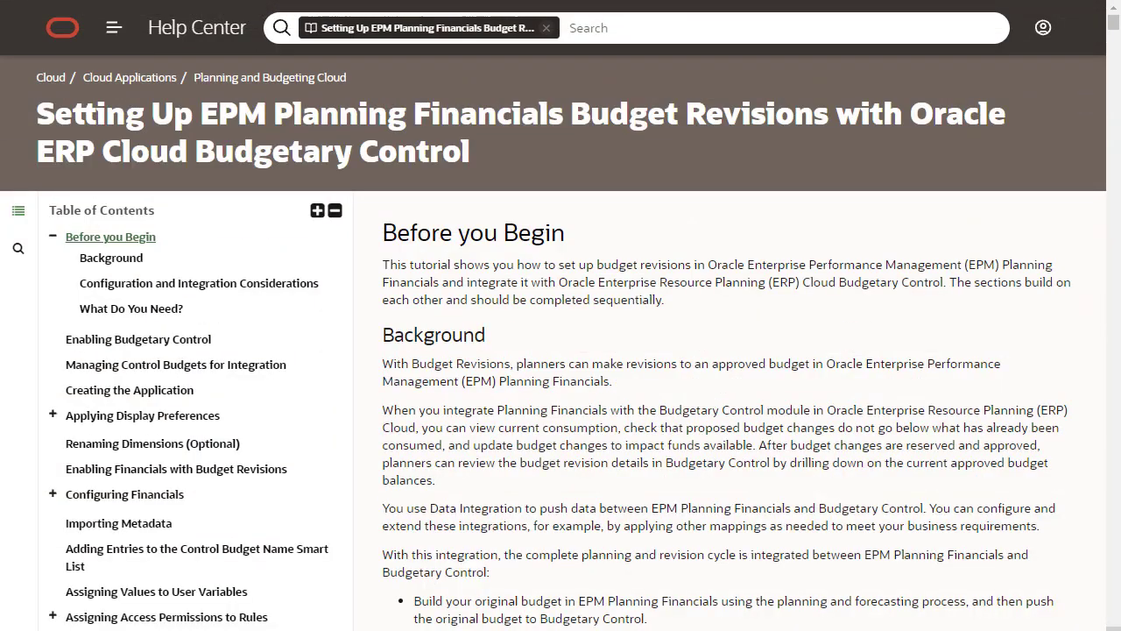
Step: Read the tutorial's Configuration and Integration Considerations section and its What Do You Need? prerequisites
left_click(199, 283)
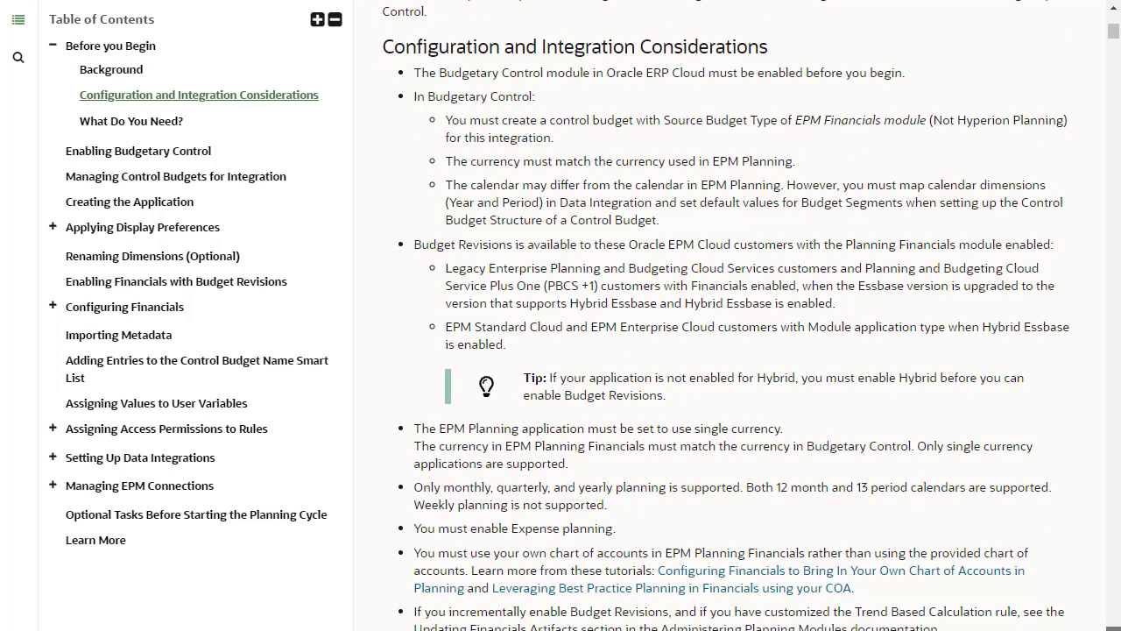
scroll(736, 315, "down", 6)
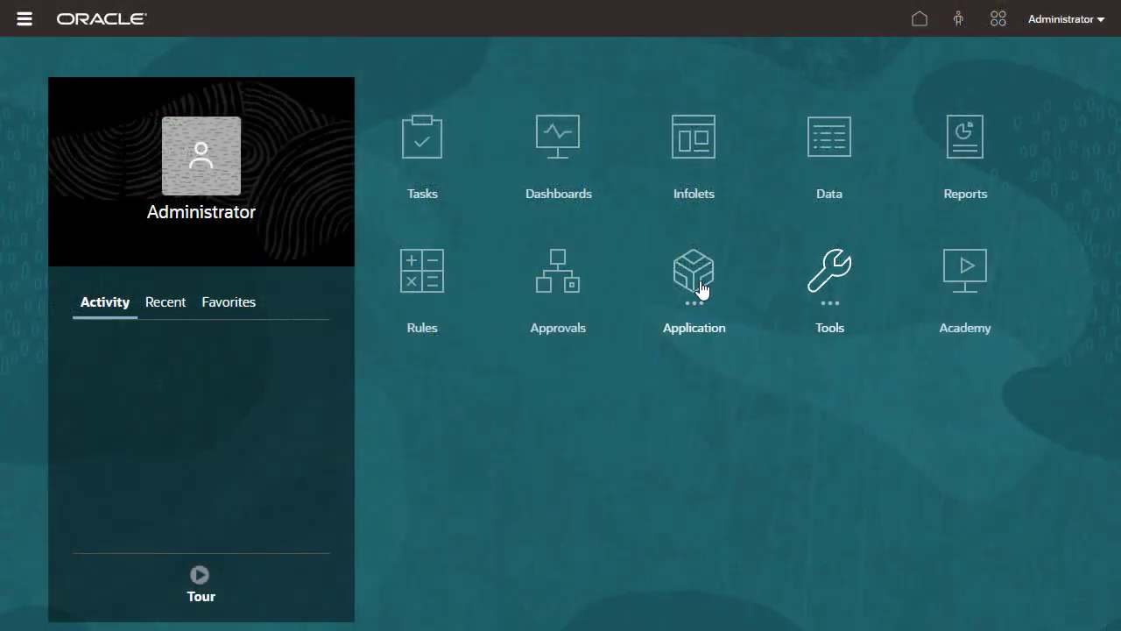
Step: Show the application's dimensions list with Cube set to All
left_click(701, 289)
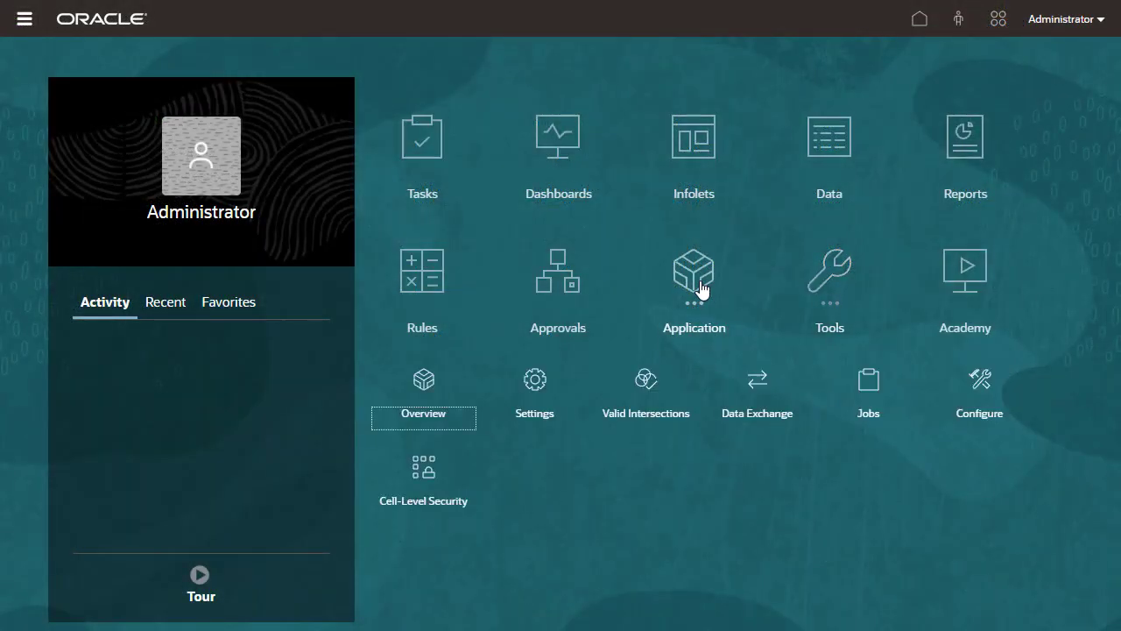
left_click(423, 379)
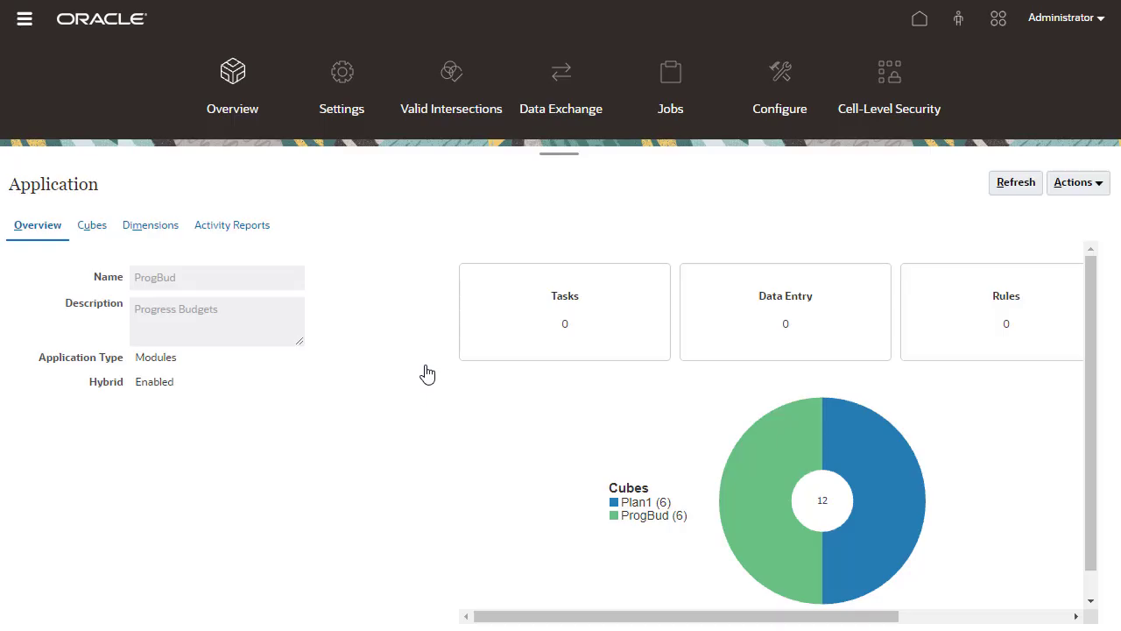
left_click(146, 230)
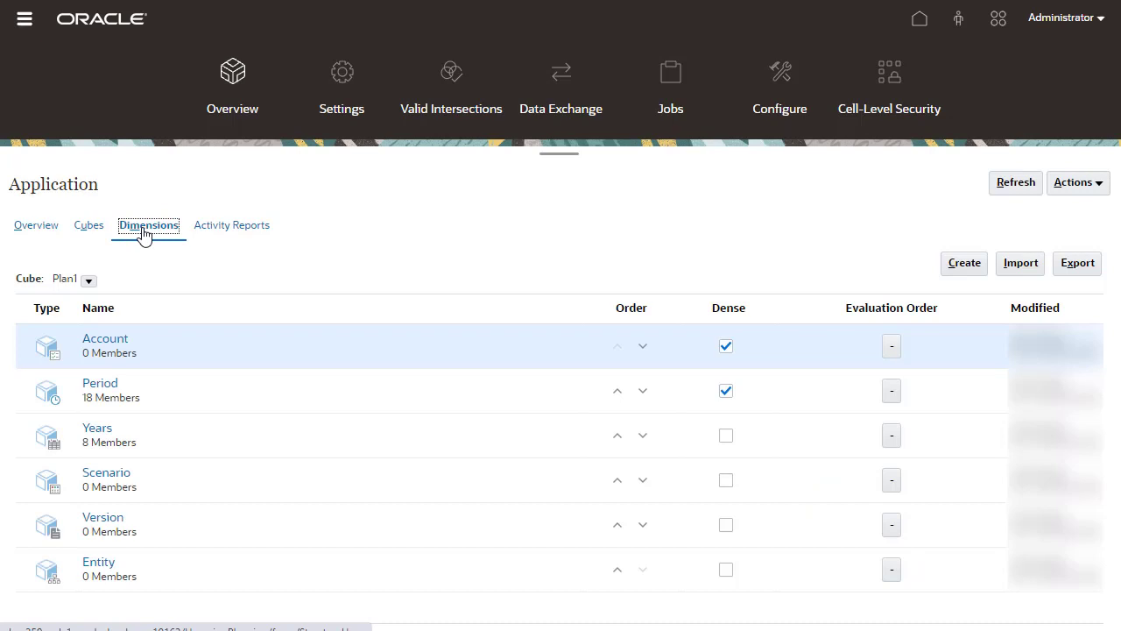
left_click(88, 280)
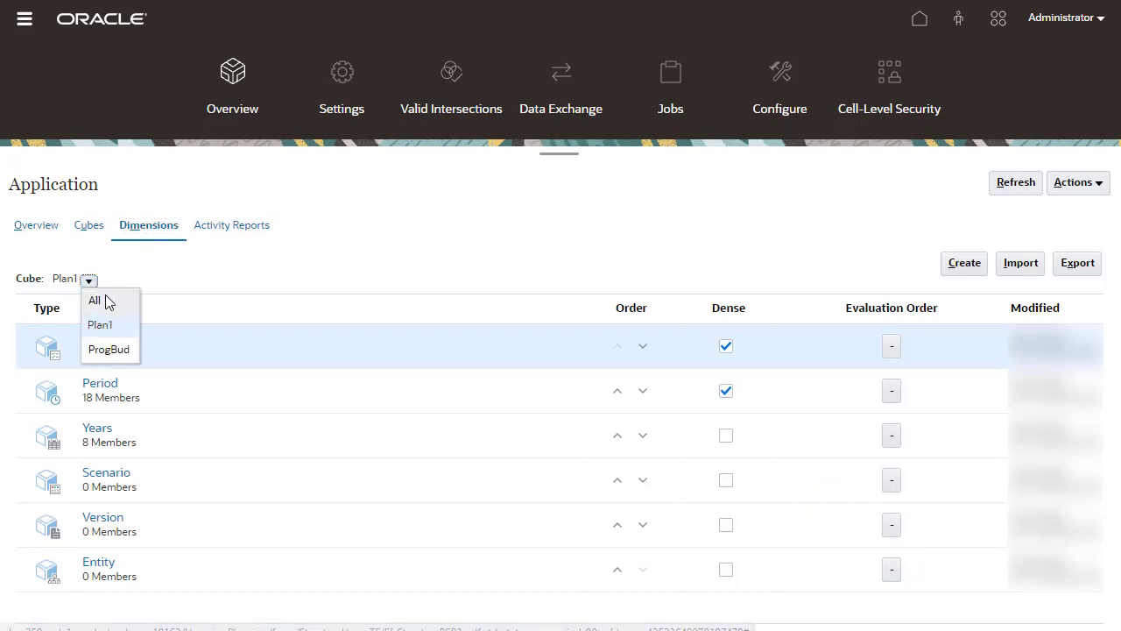
left_click(94, 301)
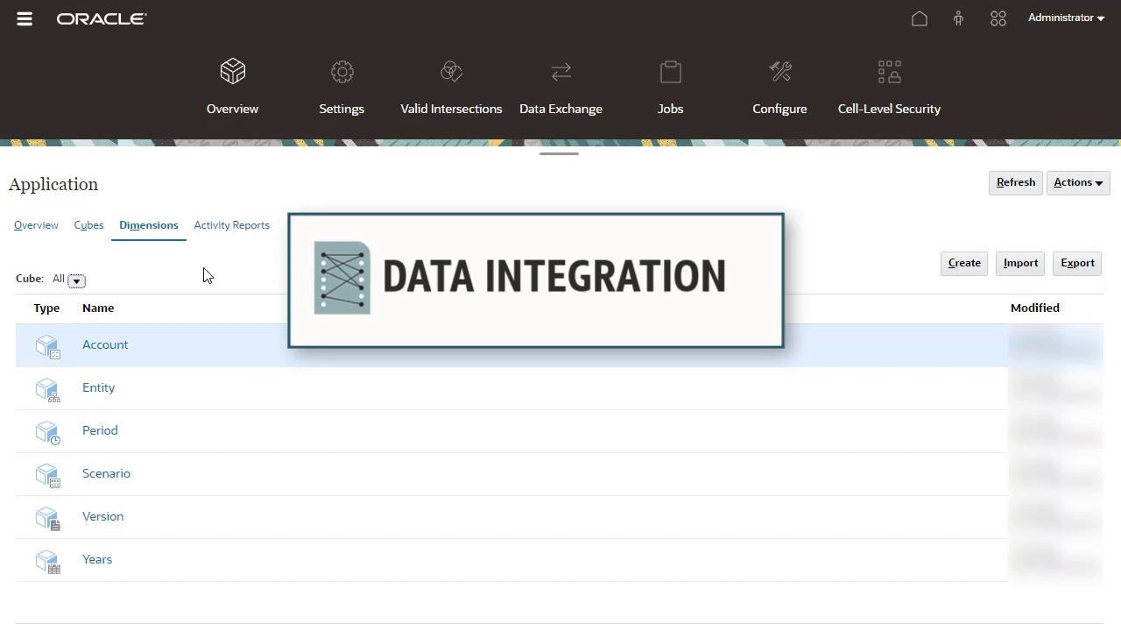
Step: Rename the Entity dimension to Department and save it
left_click(96, 388)
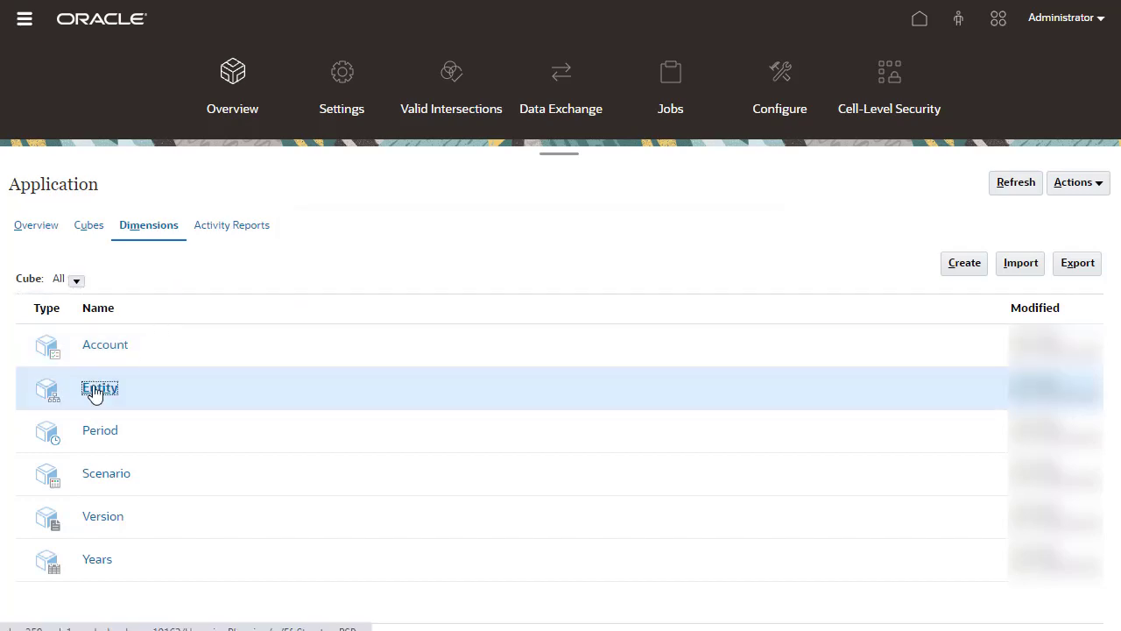
left_click(58, 84)
double_click(277, 107)
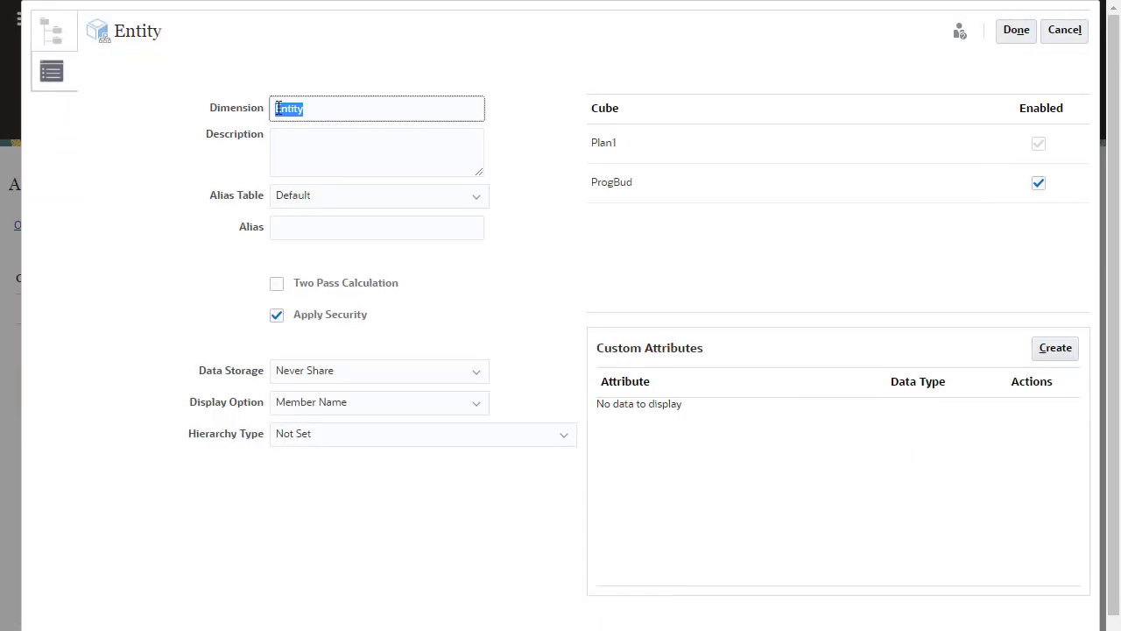
type("Department")
left_click(1016, 35)
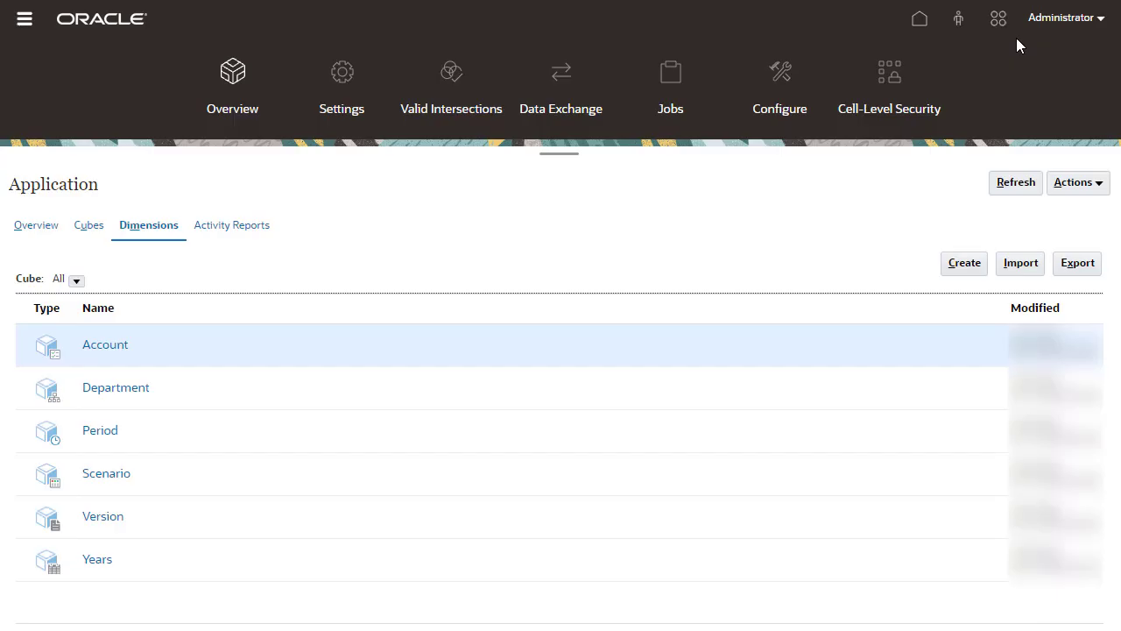
left_click(1078, 184)
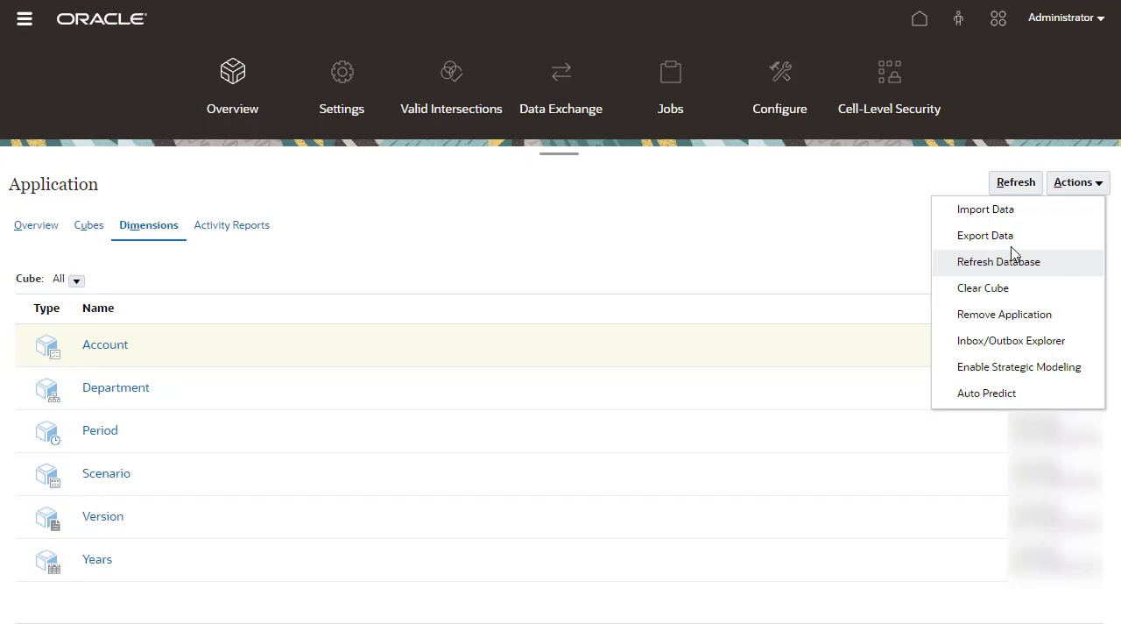
Step: In Financials Enable Features, check Expense planning and scroll down to Budget Revisions
left_click(872, 210)
left_click(783, 92)
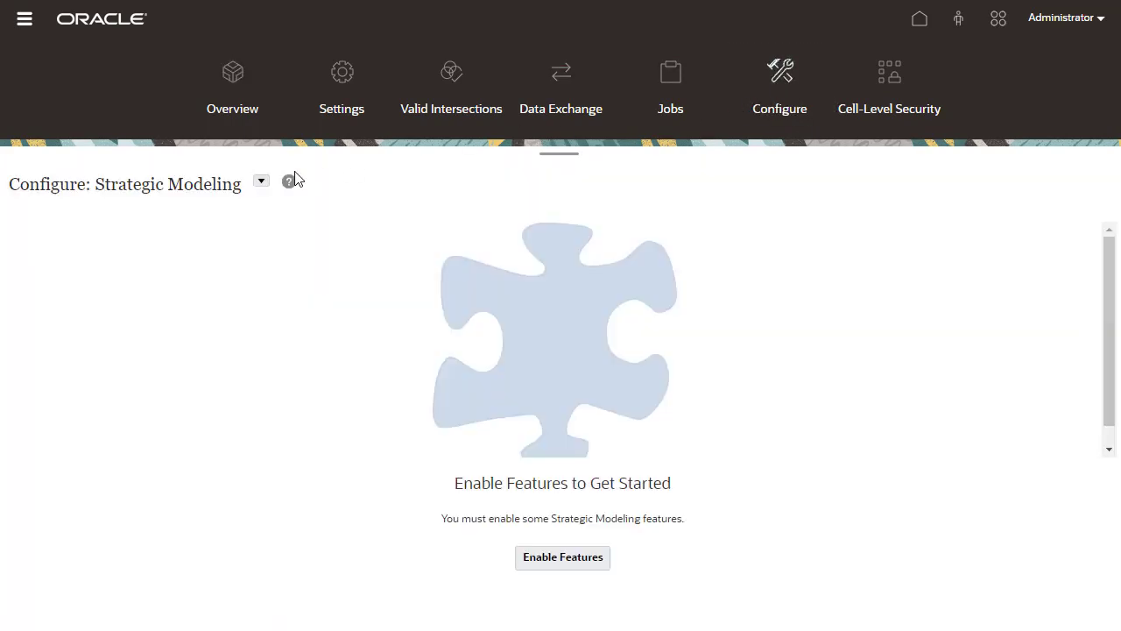
left_click(261, 182)
left_click(324, 226)
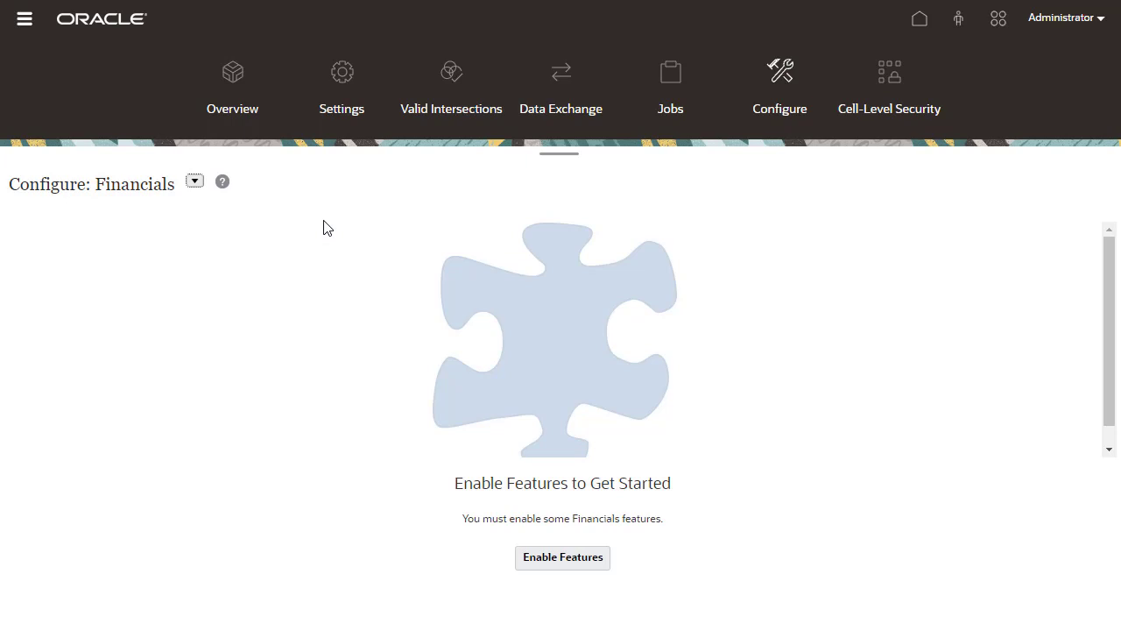
left_click(565, 561)
left_click(143, 226)
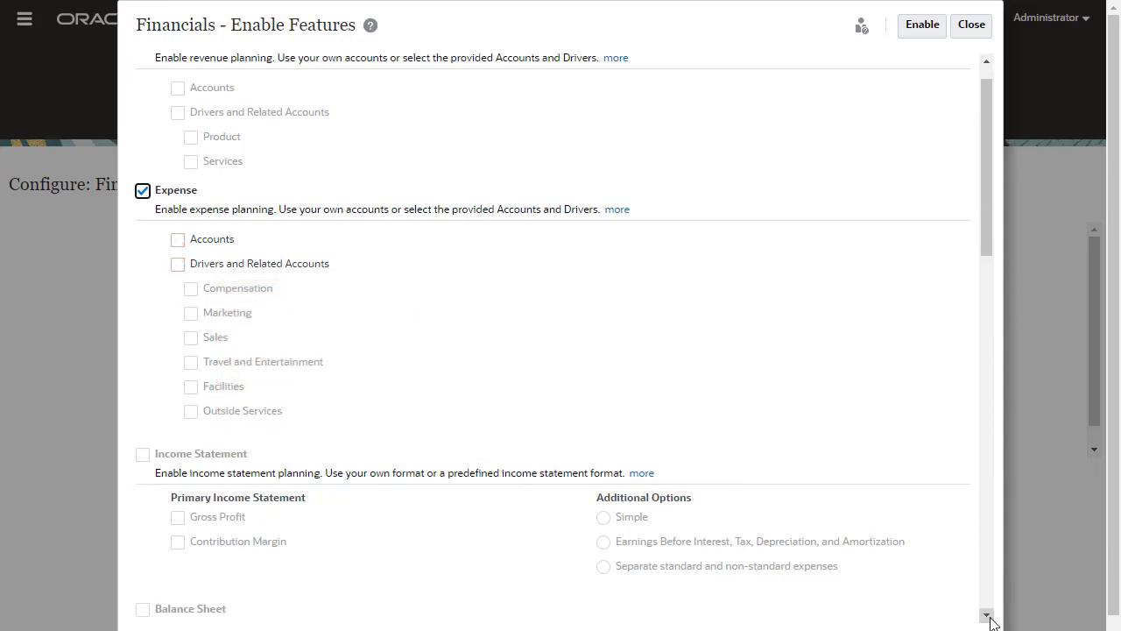
scroll(988, 616, "down", 10)
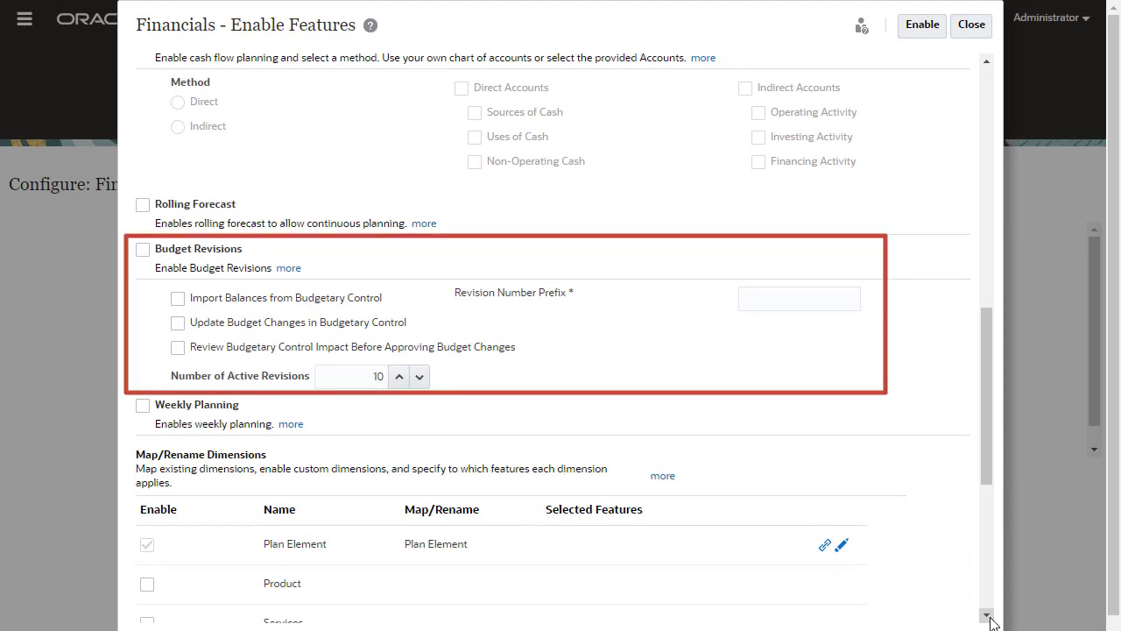
Step: Enable Budget Revisions with import, push and review-impact Budgetary Control options
left_click(143, 250)
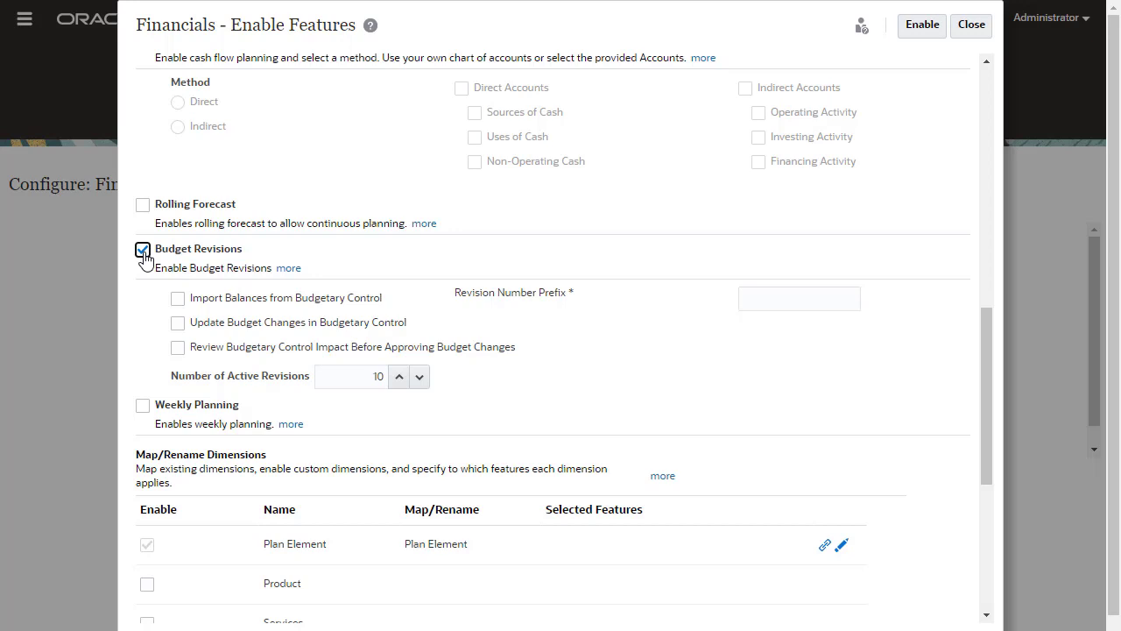
left_click(178, 299)
left_click(176, 323)
left_click(177, 349)
Step: Set Number of Active Revisions to 30 and Revision Number Prefix to EPM
double_click(376, 375)
type("30")
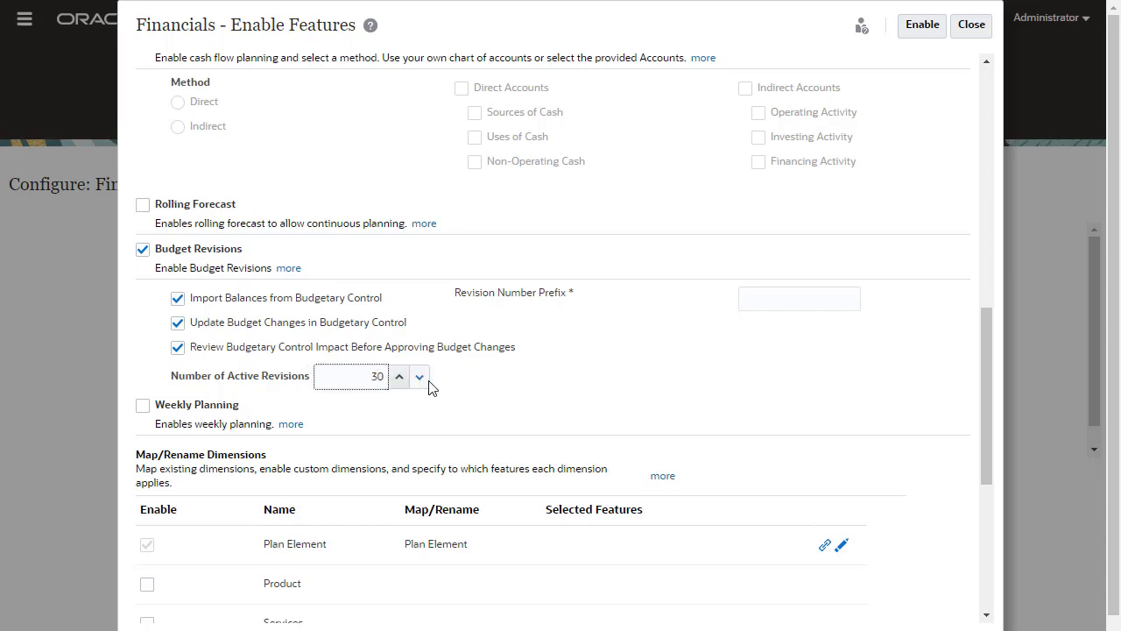
left_click(480, 388)
left_click(751, 299)
type("EPM")
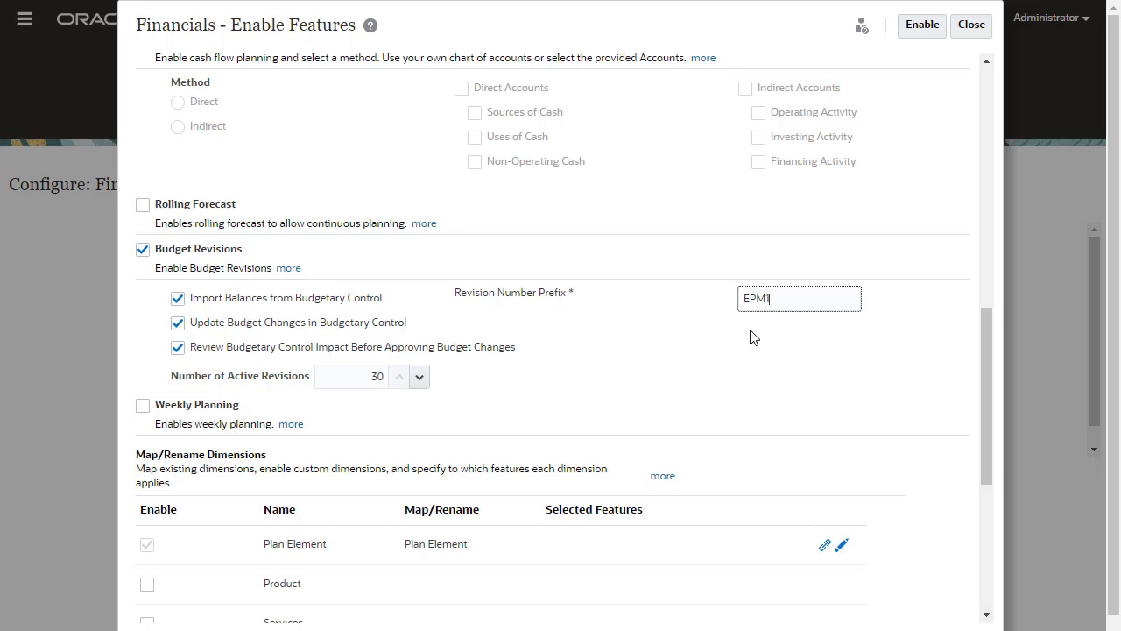
Step: Map Product to Fund, valid for Expense and Budget Revisions as the primary dimension
left_click(753, 337)
left_click(987, 615)
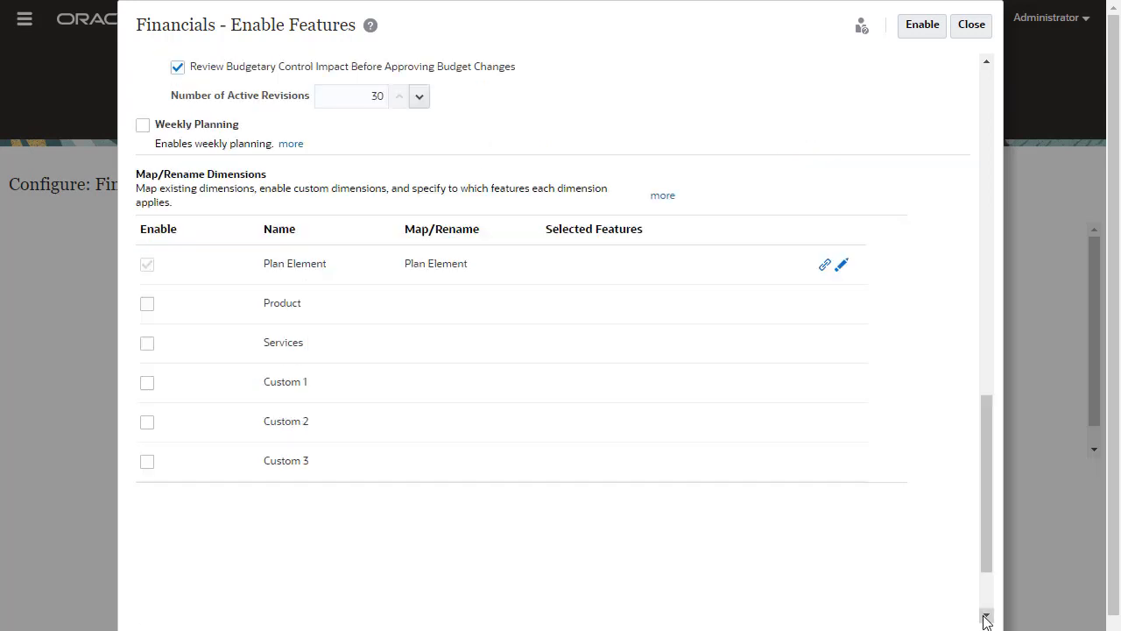
left_click(147, 303)
left_click(824, 305)
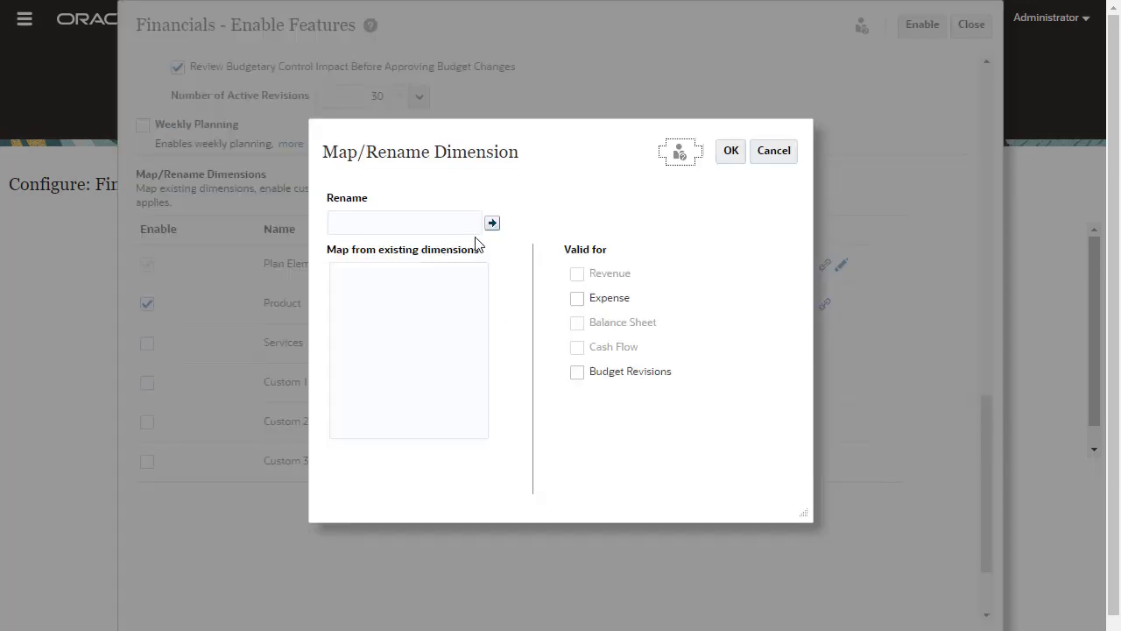
left_click(451, 224)
type("Fund")
left_click(577, 299)
left_click(578, 372)
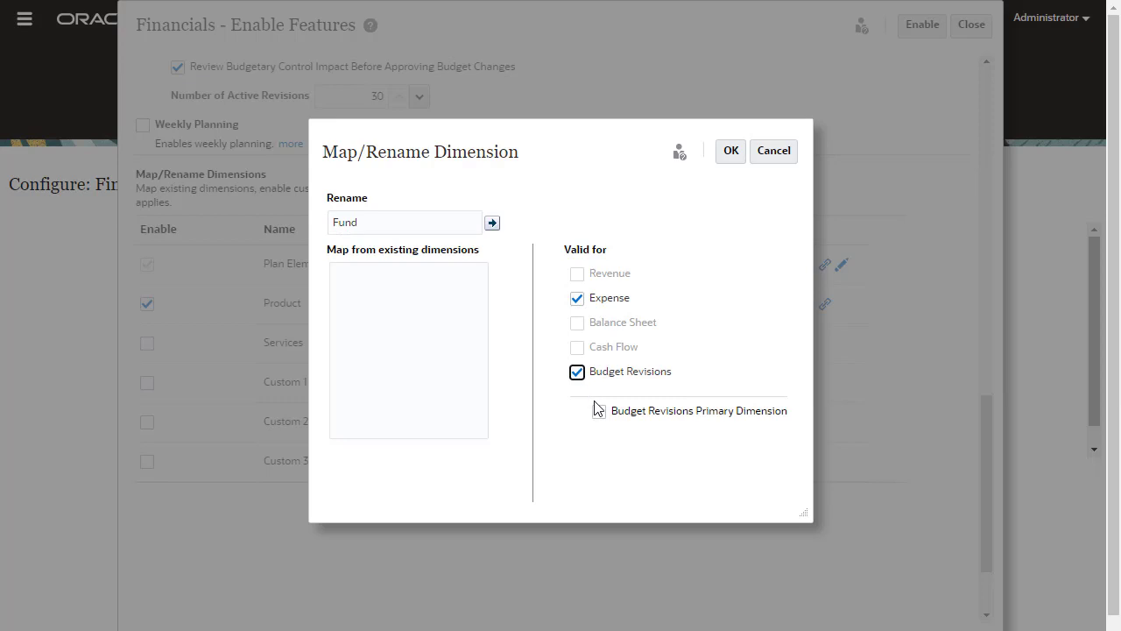
left_click(598, 412)
left_click(730, 150)
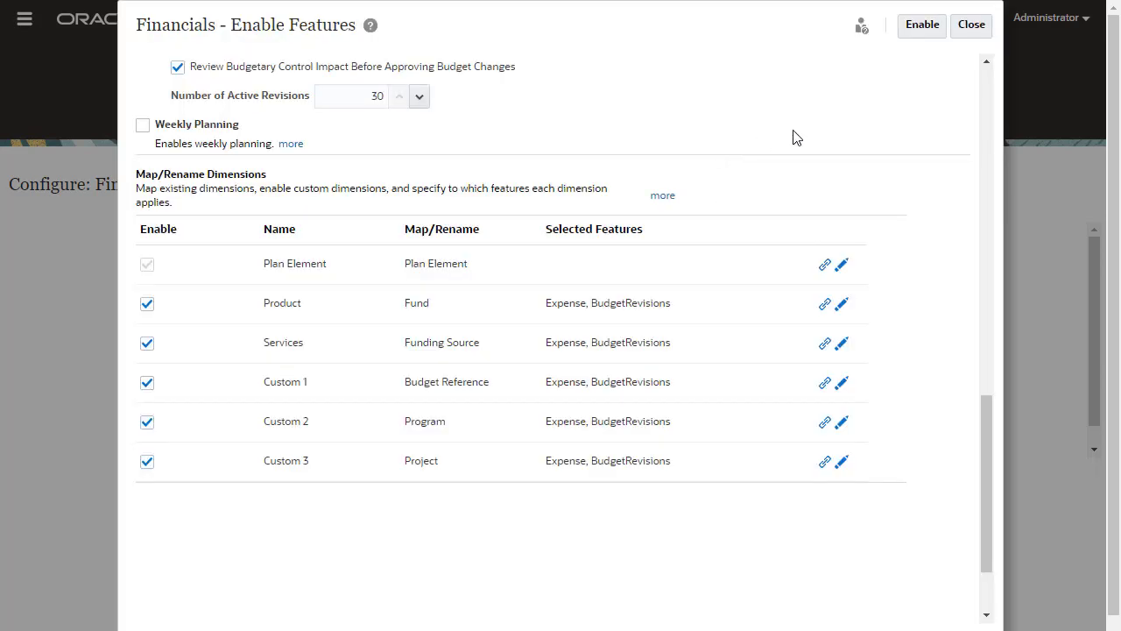
scroll(989, 76, "up", 15)
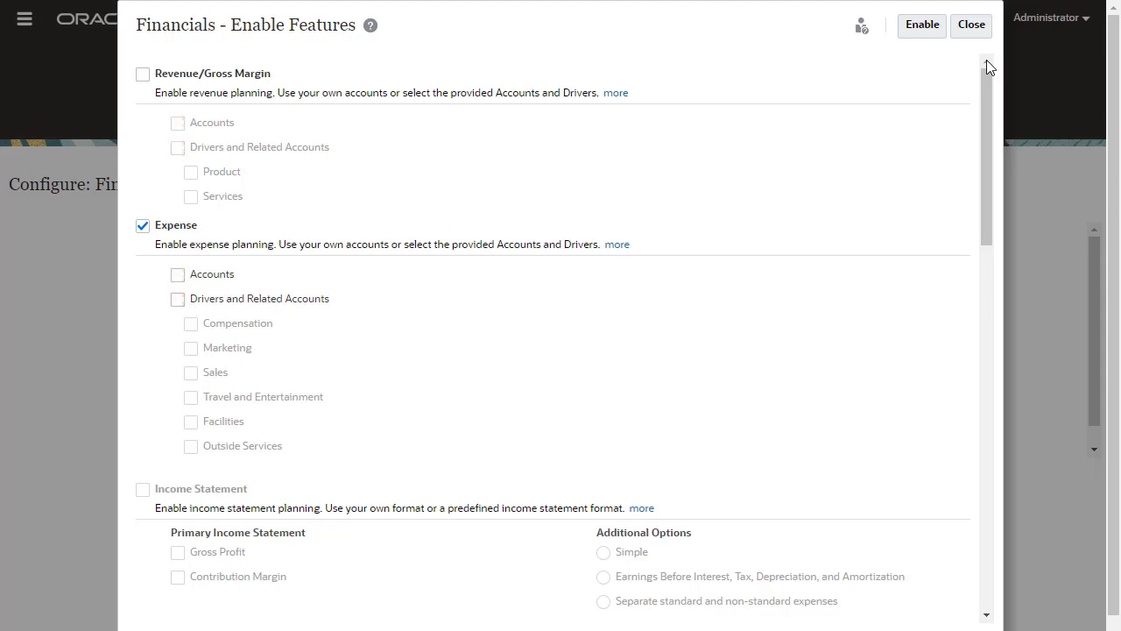
Step: Enable the chosen Financials features, then sign out so they take effect
left_click(917, 31)
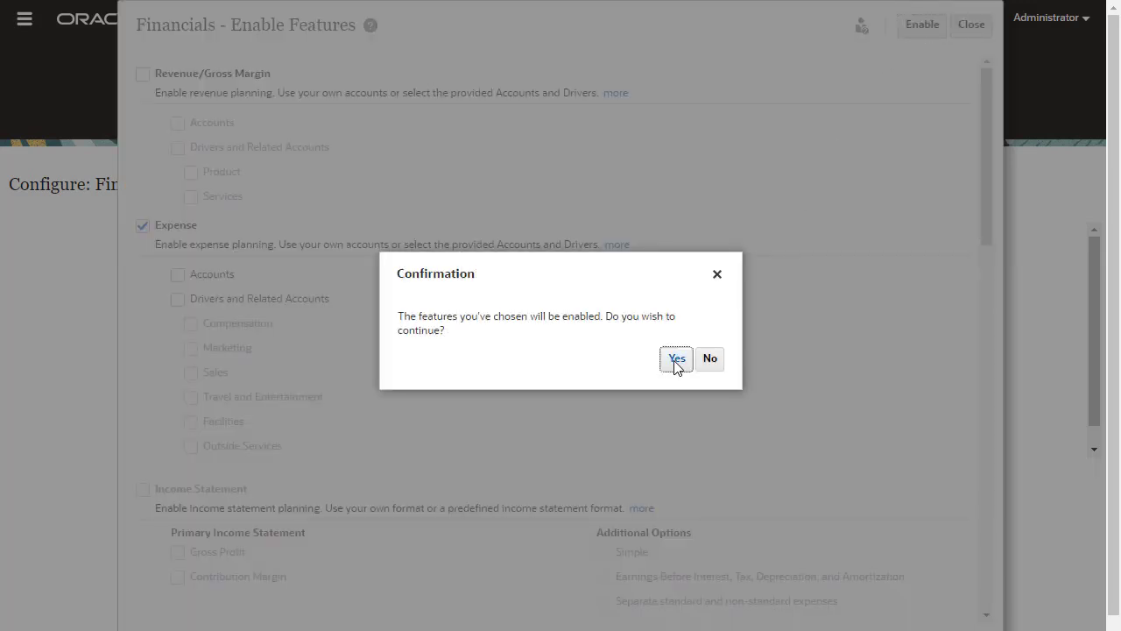
left_click(675, 359)
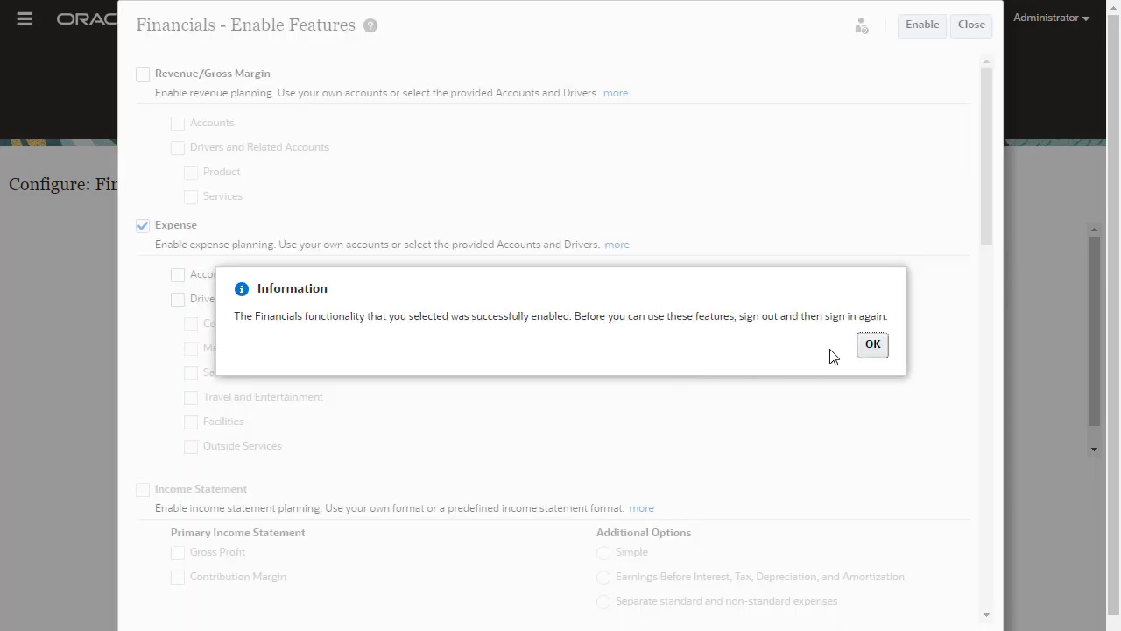
left_click(883, 346)
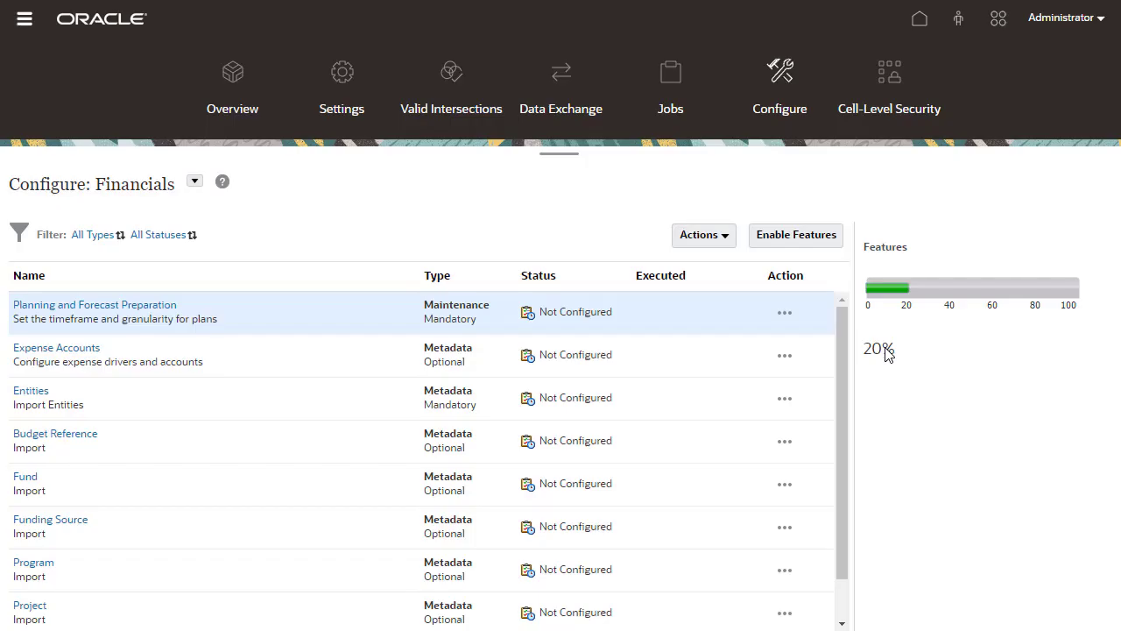
left_click(1098, 19)
left_click(913, 265)
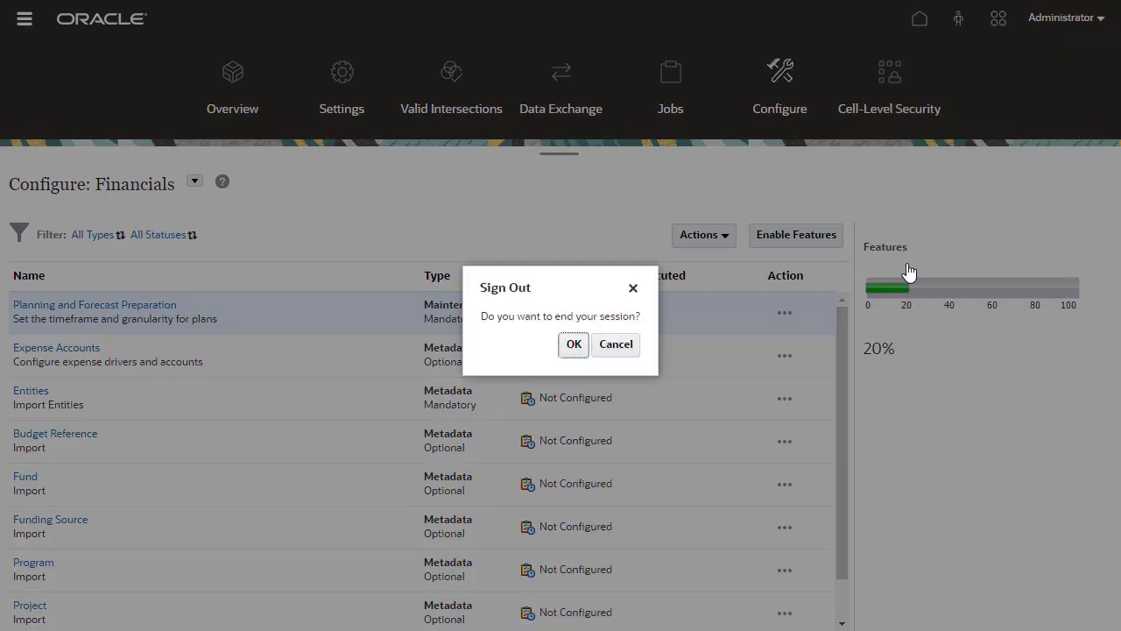
left_click(574, 345)
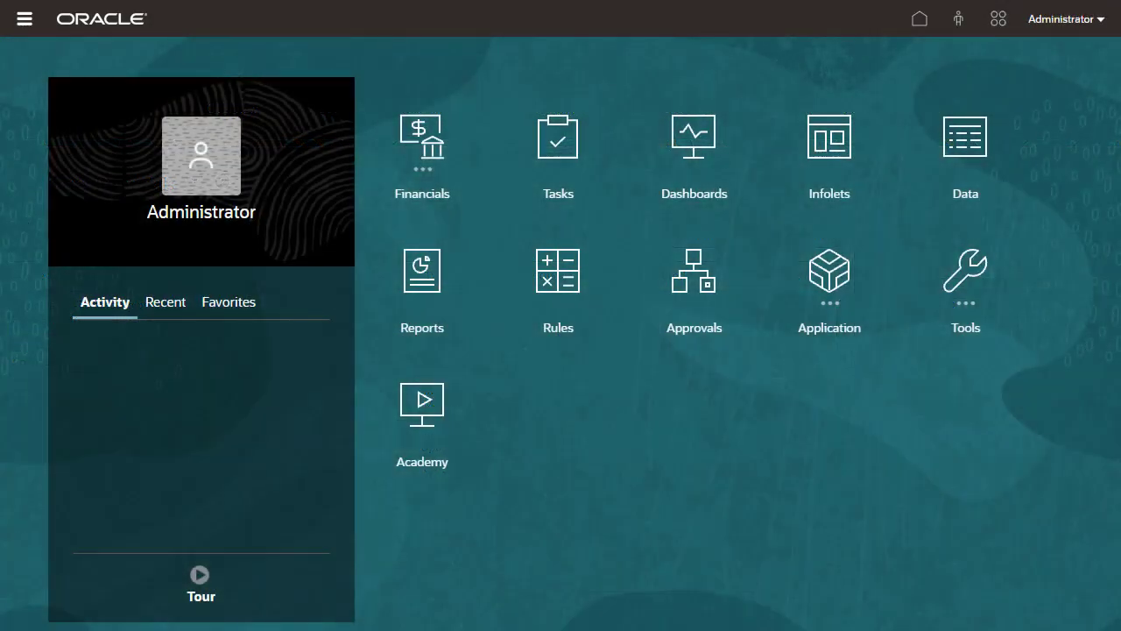
Step: Open the Configure page with Financials selected
left_click(841, 288)
left_click(969, 379)
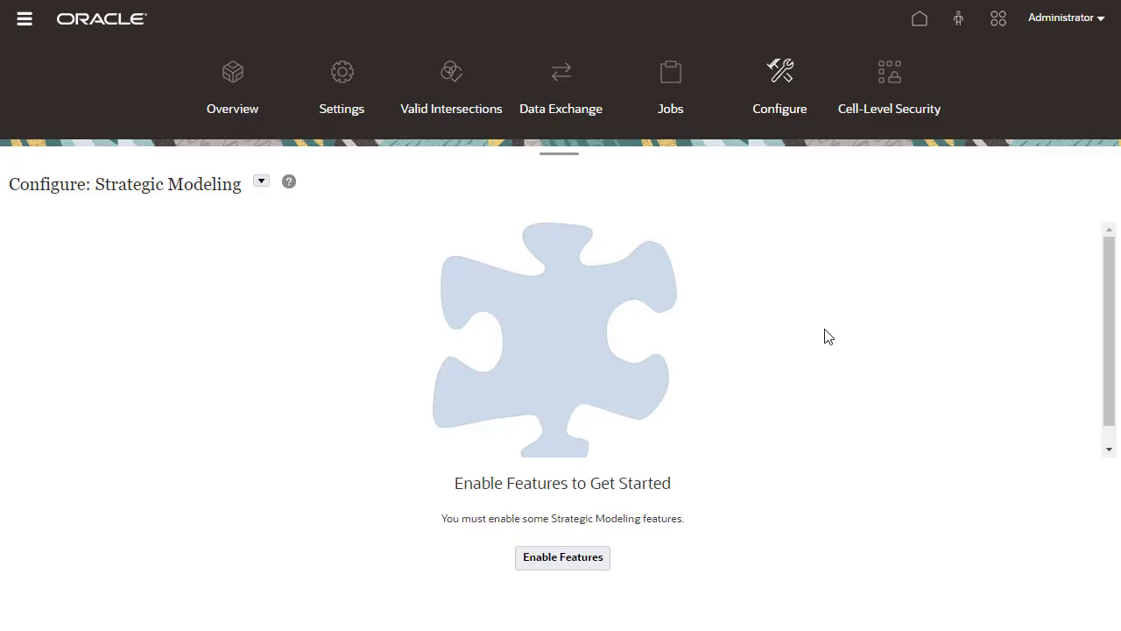
left_click(261, 182)
left_click(317, 225)
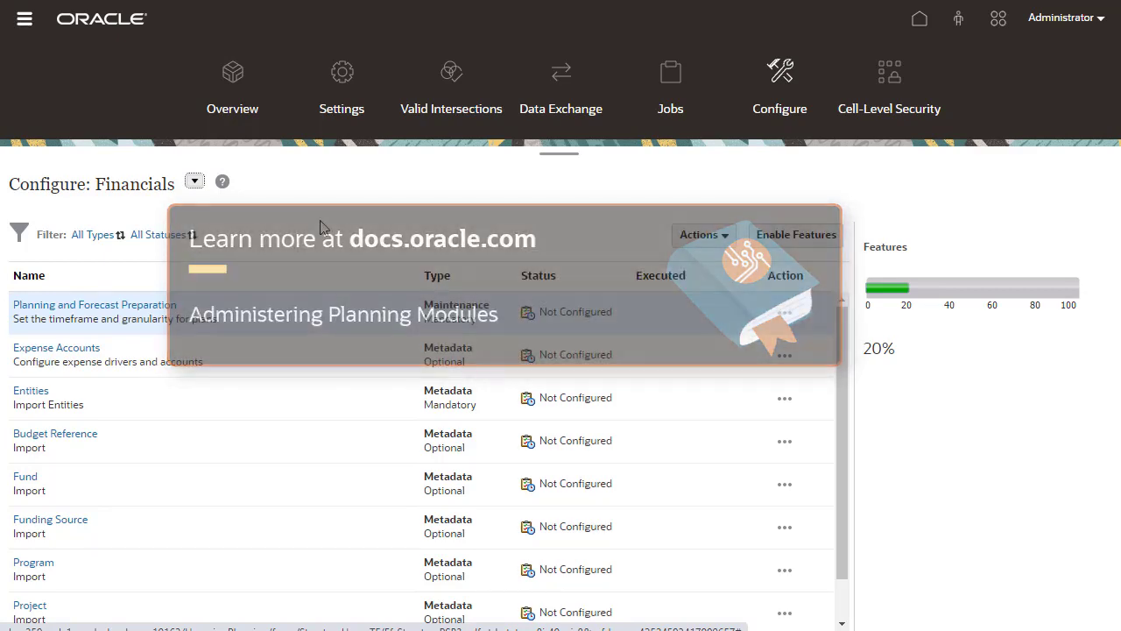
Step: Set current fiscal year FY21 with a 4-year plan, FY23 and FY24 monthly
left_click(169, 306)
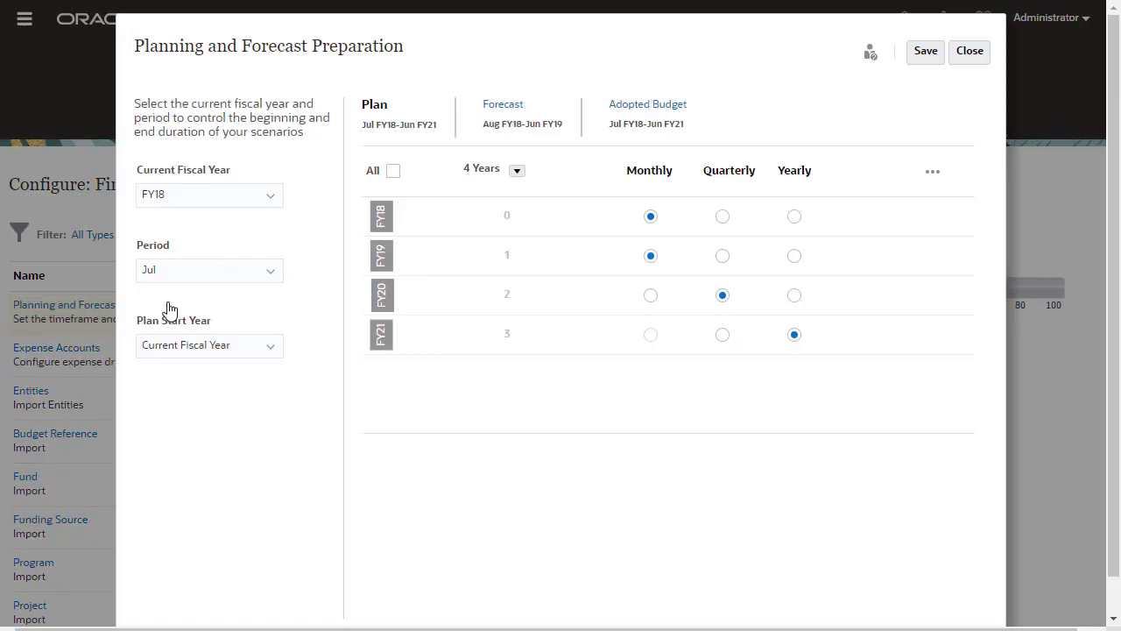
left_click(230, 200)
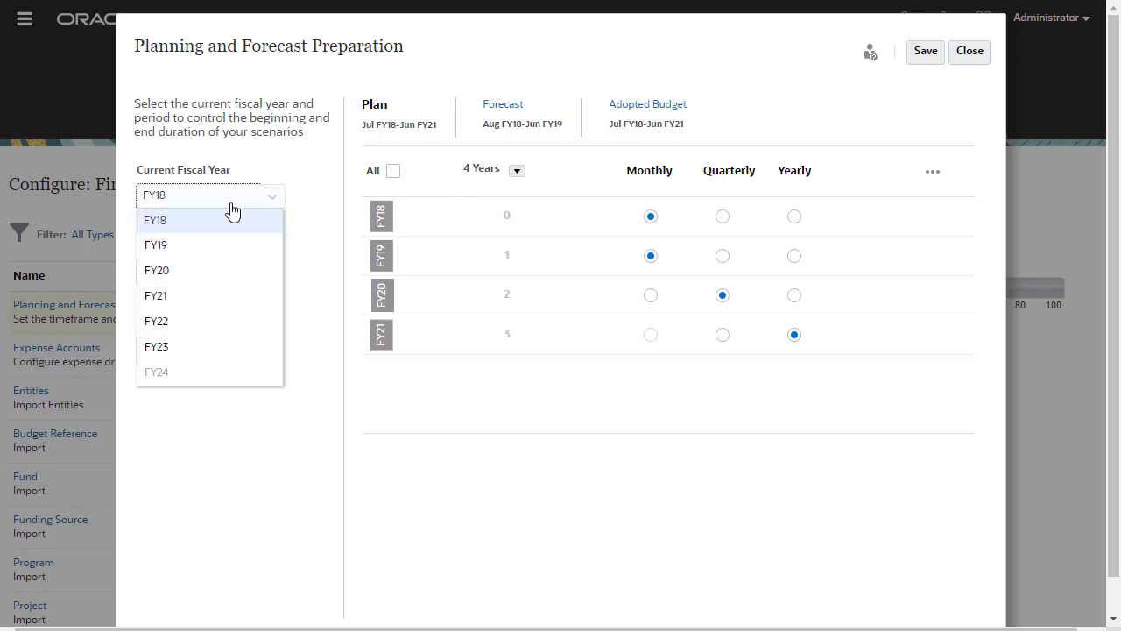
left_click(226, 292)
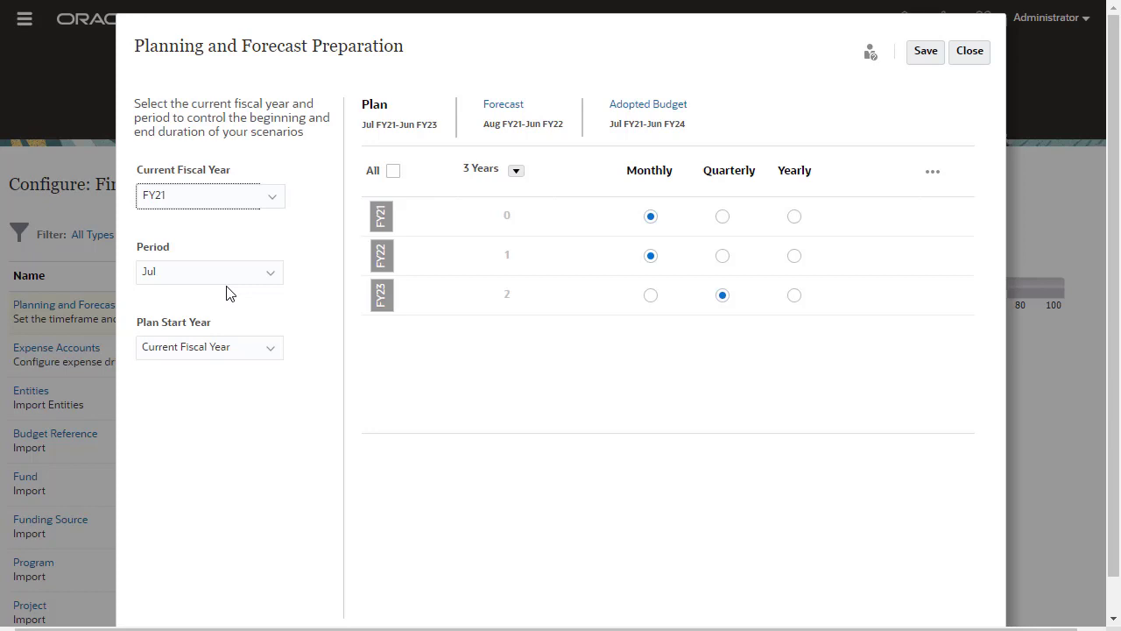
left_click(516, 170)
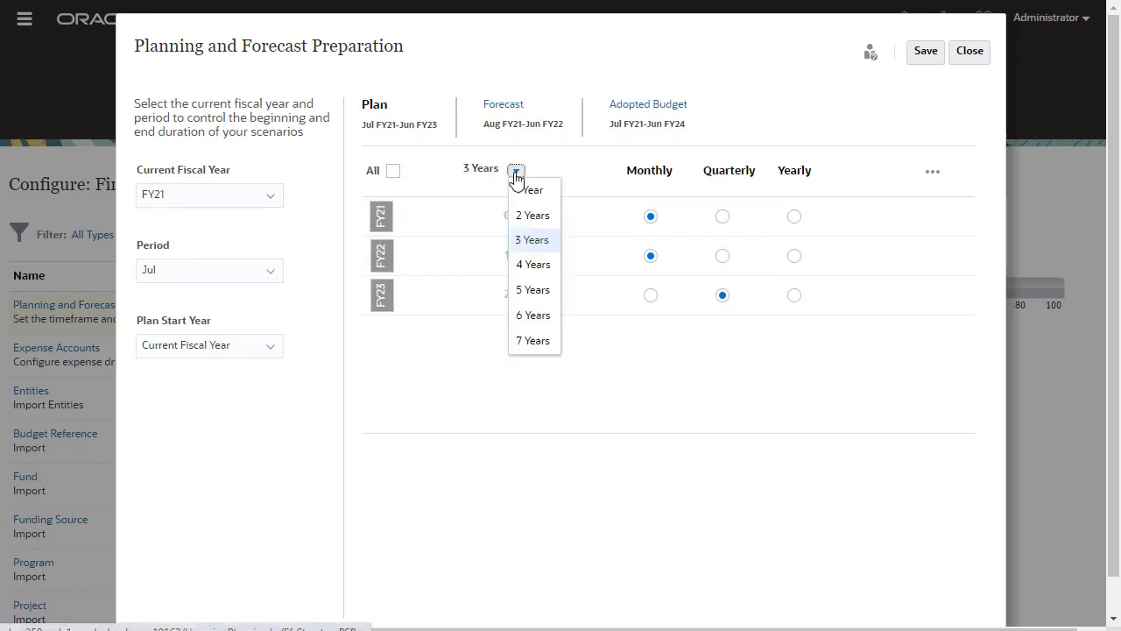
left_click(529, 263)
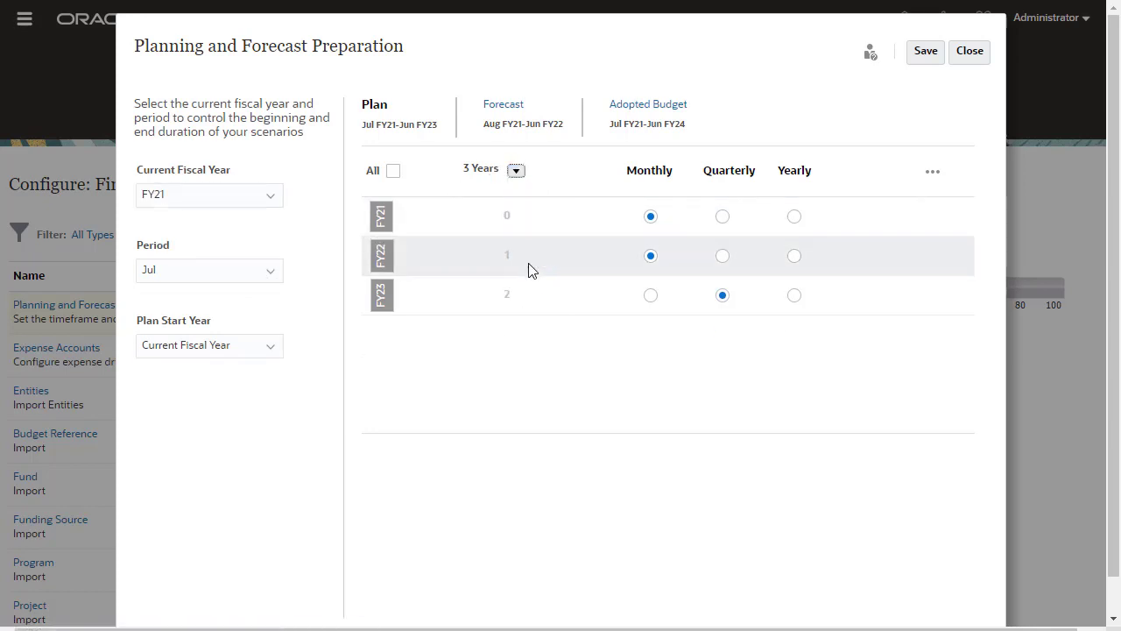
left_click(650, 296)
left_click(651, 337)
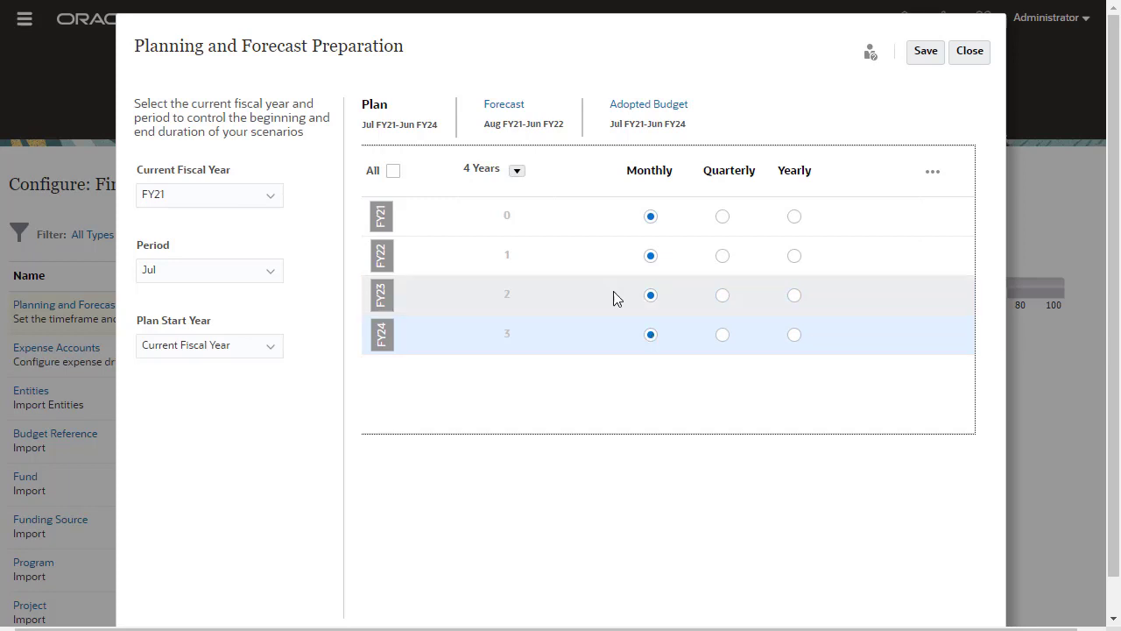
Step: Make Adopted Budget FY23 and FY24 monthly and save the timeframe settings
left_click(508, 107)
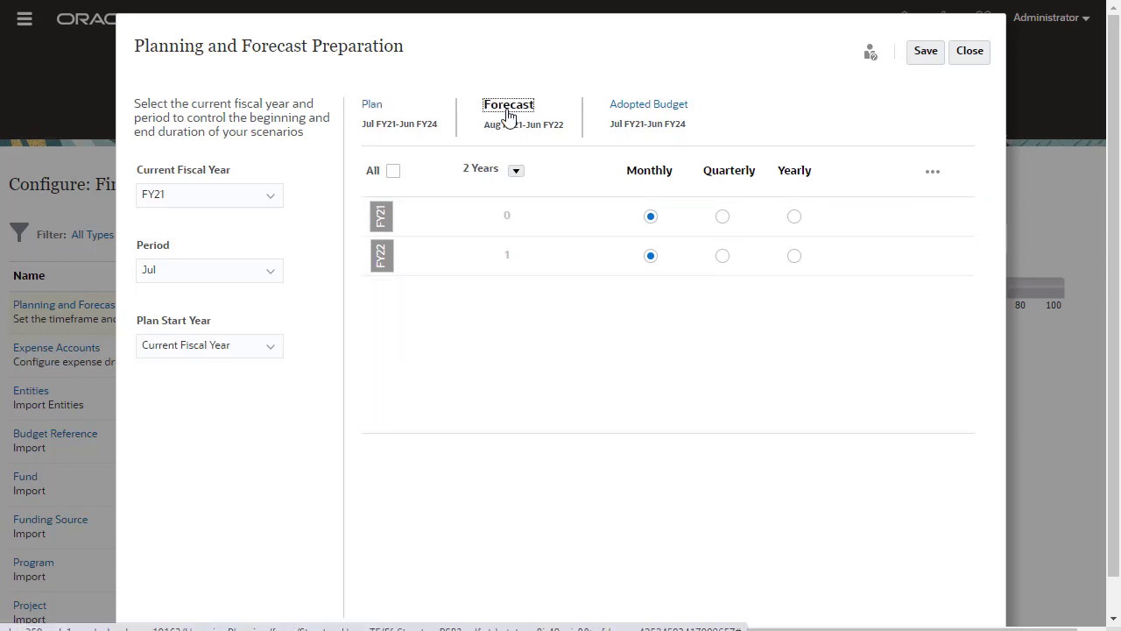
left_click(614, 108)
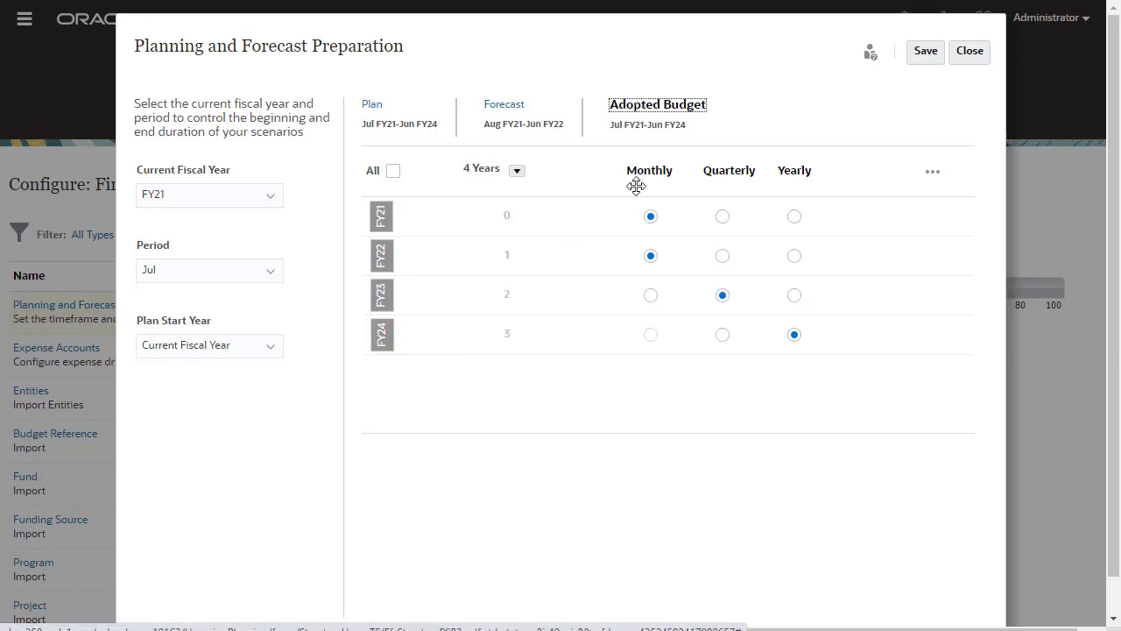
left_click(650, 295)
left_click(650, 333)
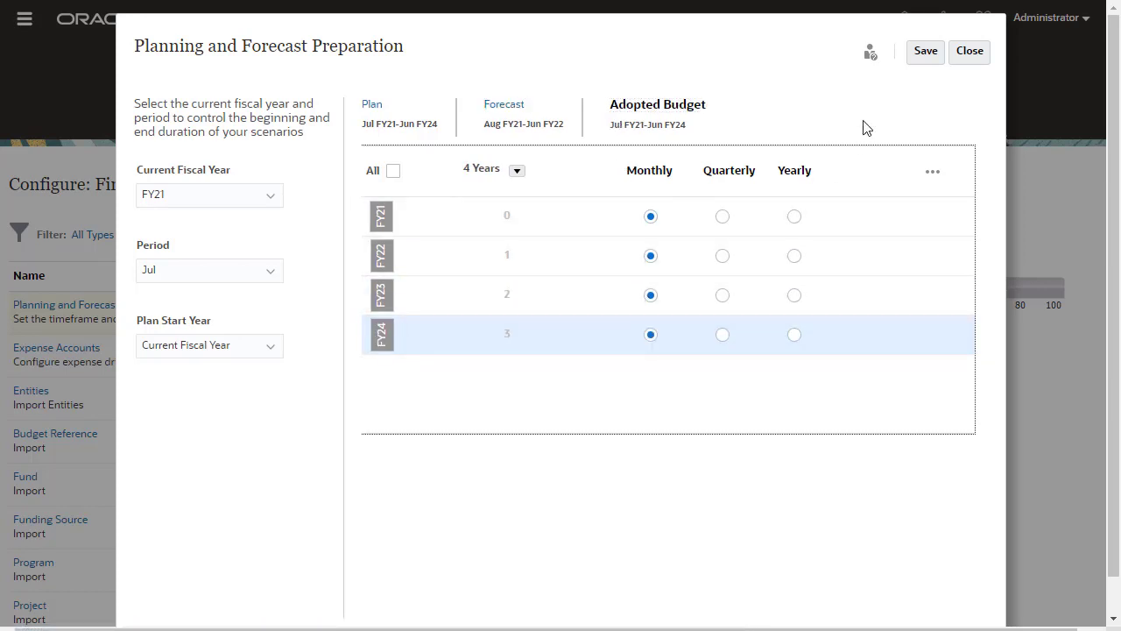
left_click(921, 53)
left_click(694, 365)
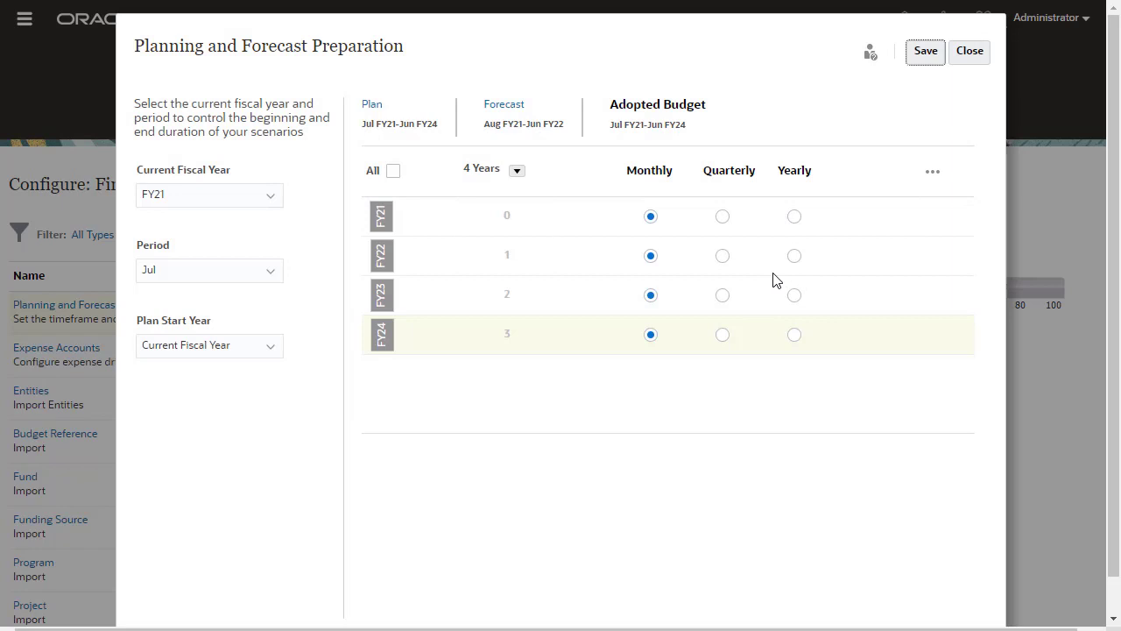
Step: Add a Text-type header descriptive field named Reference to Budget Revisions and save it
left_click(967, 52)
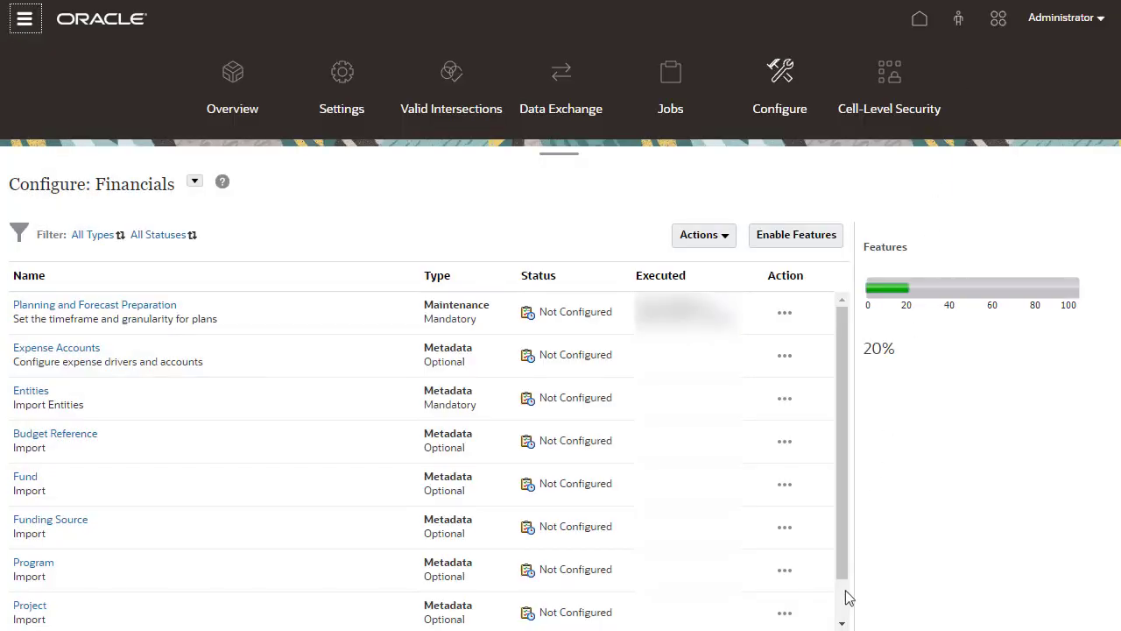
scroll(847, 600, "down", 1)
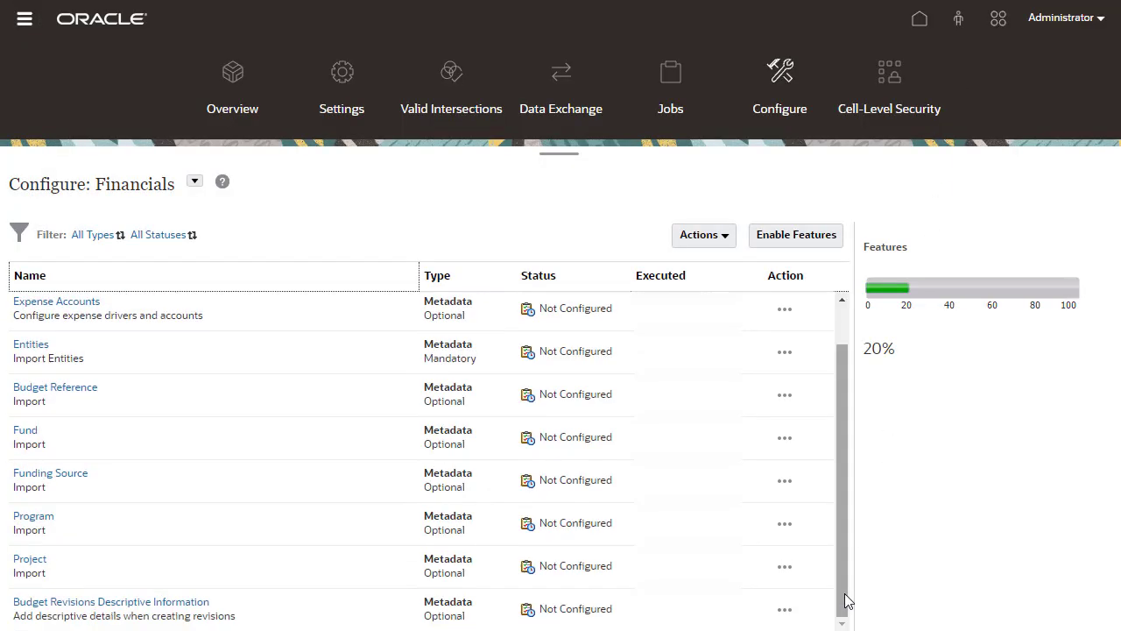
left_click(201, 604)
left_click(964, 49)
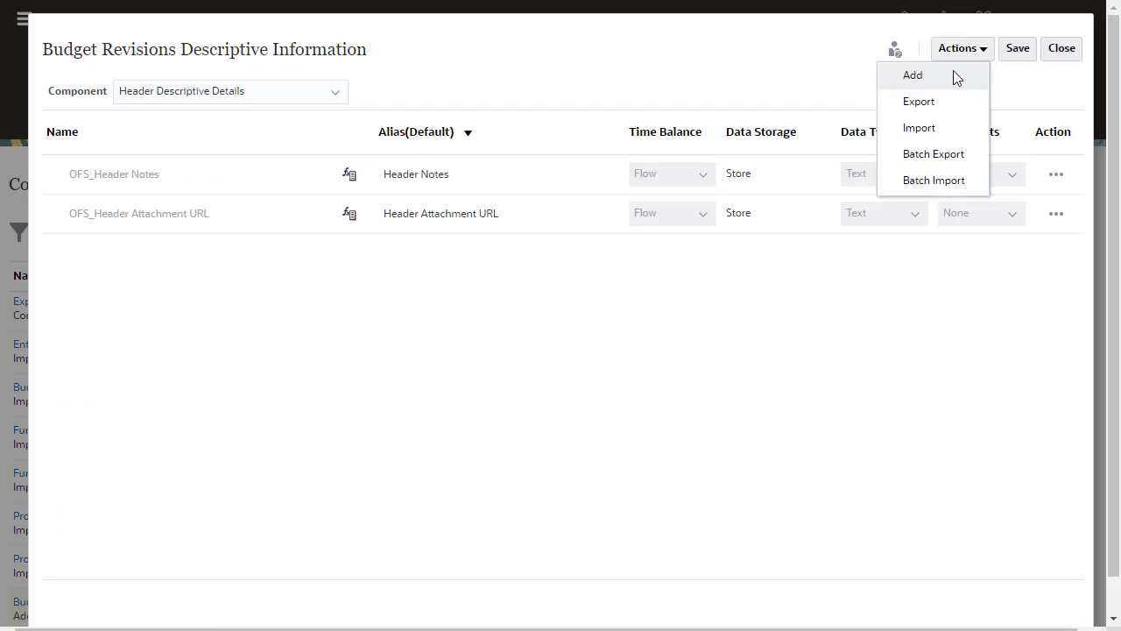
left_click(956, 75)
type("Reference")
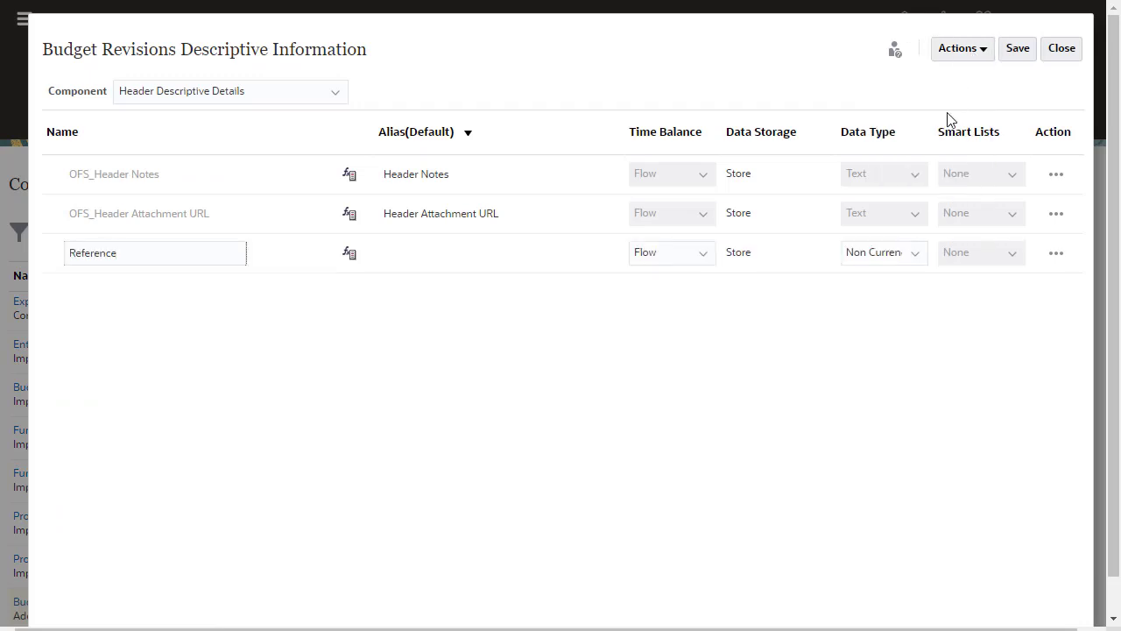
left_click(916, 253)
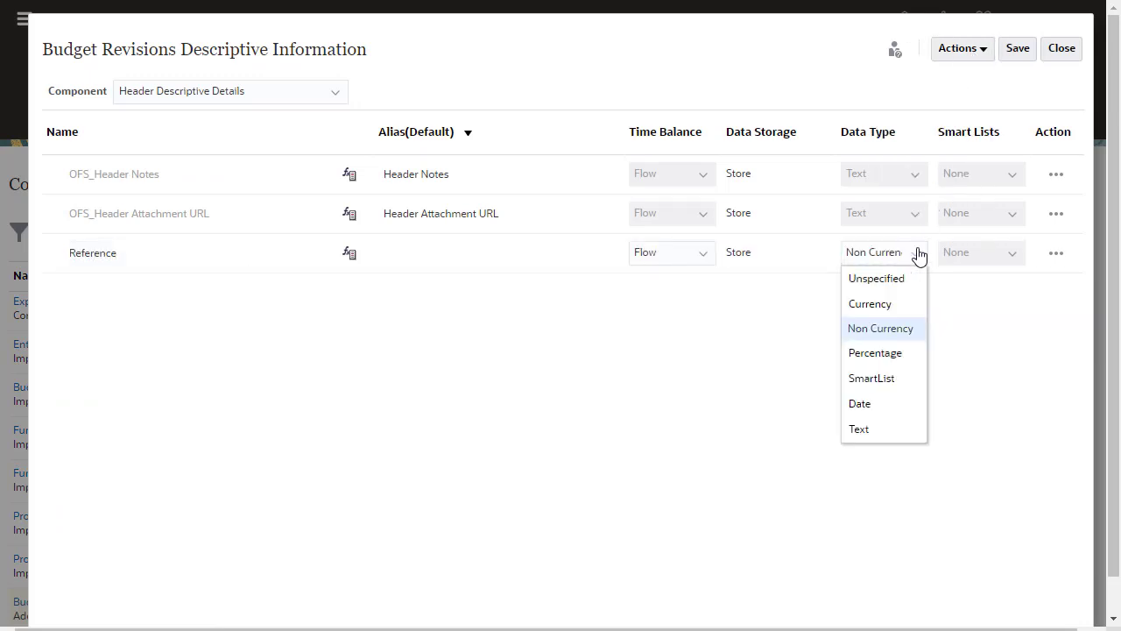
left_click(868, 430)
left_click(1029, 54)
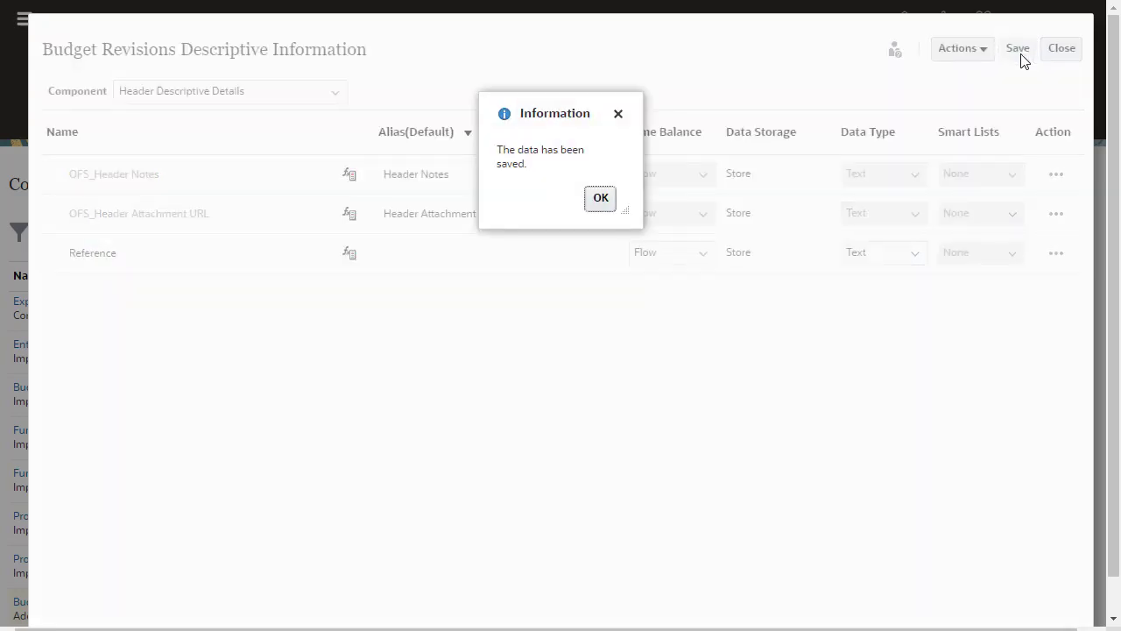
left_click(604, 201)
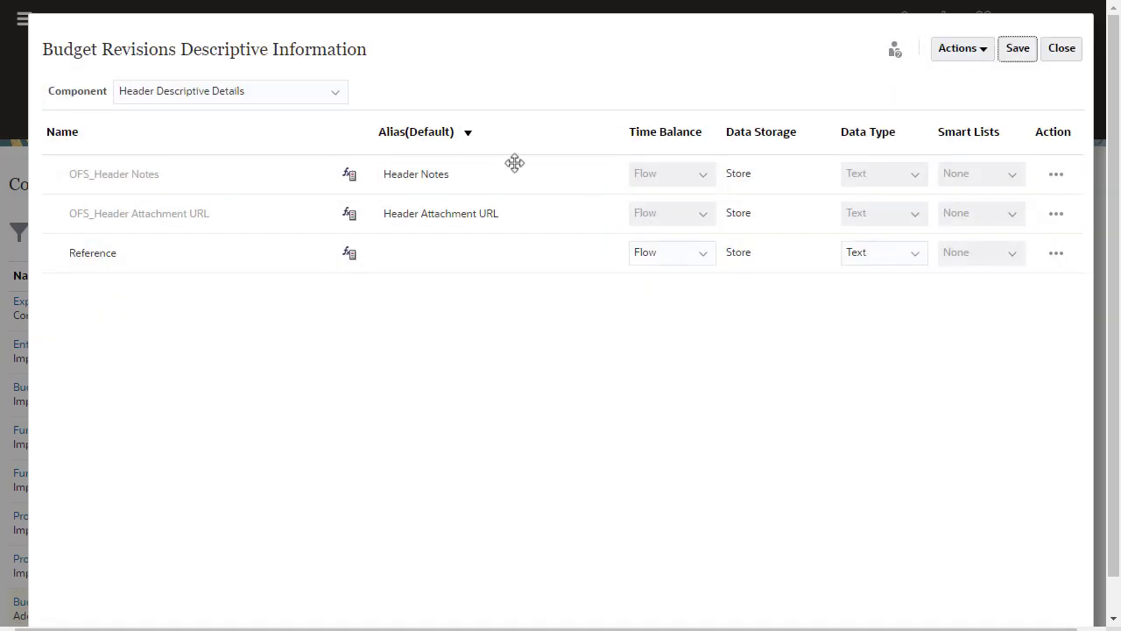
Step: Add a Line Code field under Line Descriptive Details and save it
left_click(324, 98)
left_click(296, 141)
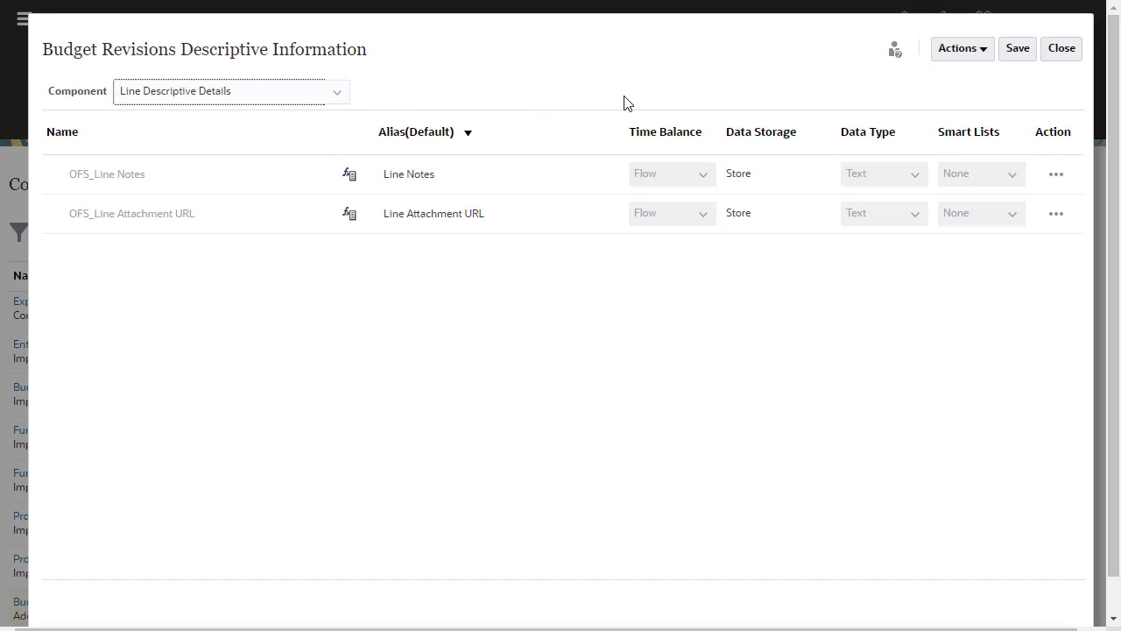
left_click(950, 51)
left_click(913, 75)
type("Li")
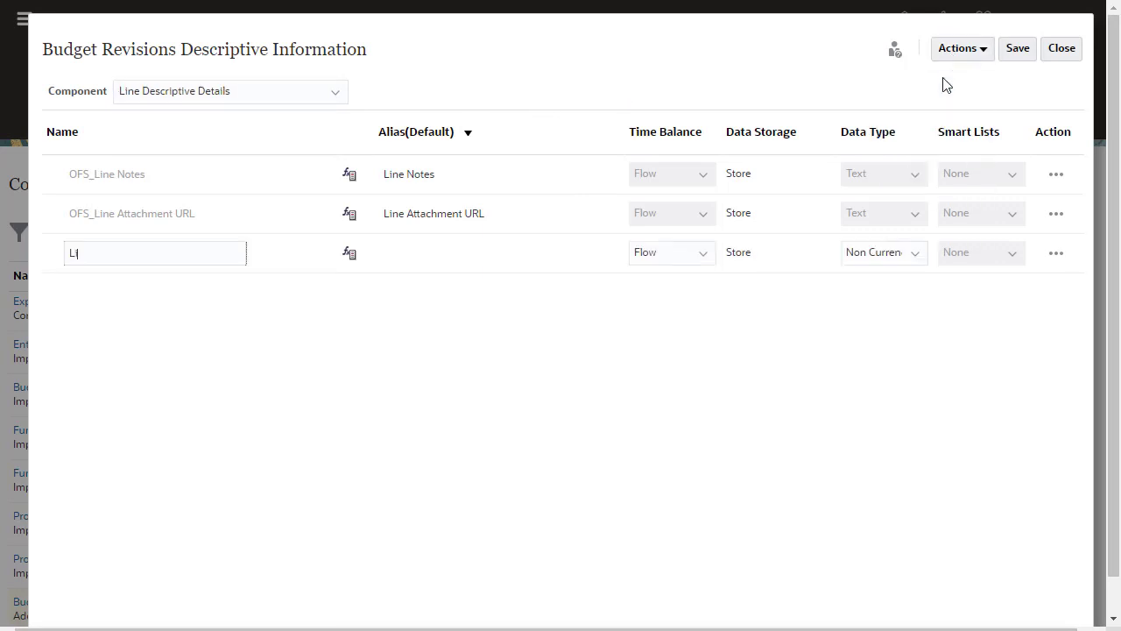
type("ne Code")
left_click(1016, 53)
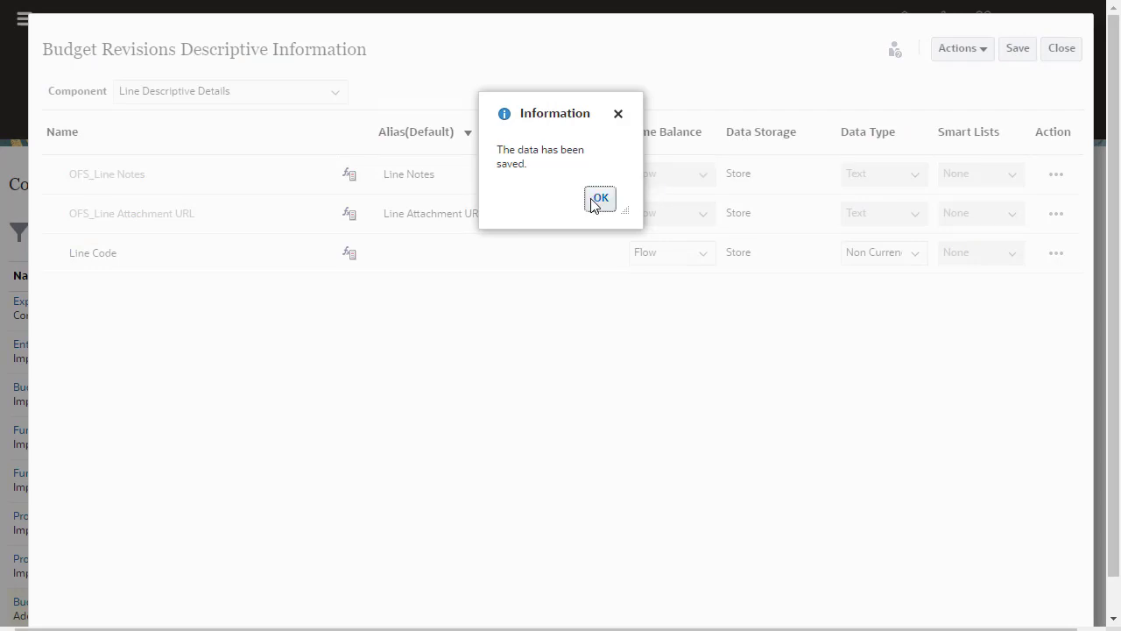
left_click(595, 198)
Step: Show the dimensions list for all cubes in the application overview
left_click(1067, 54)
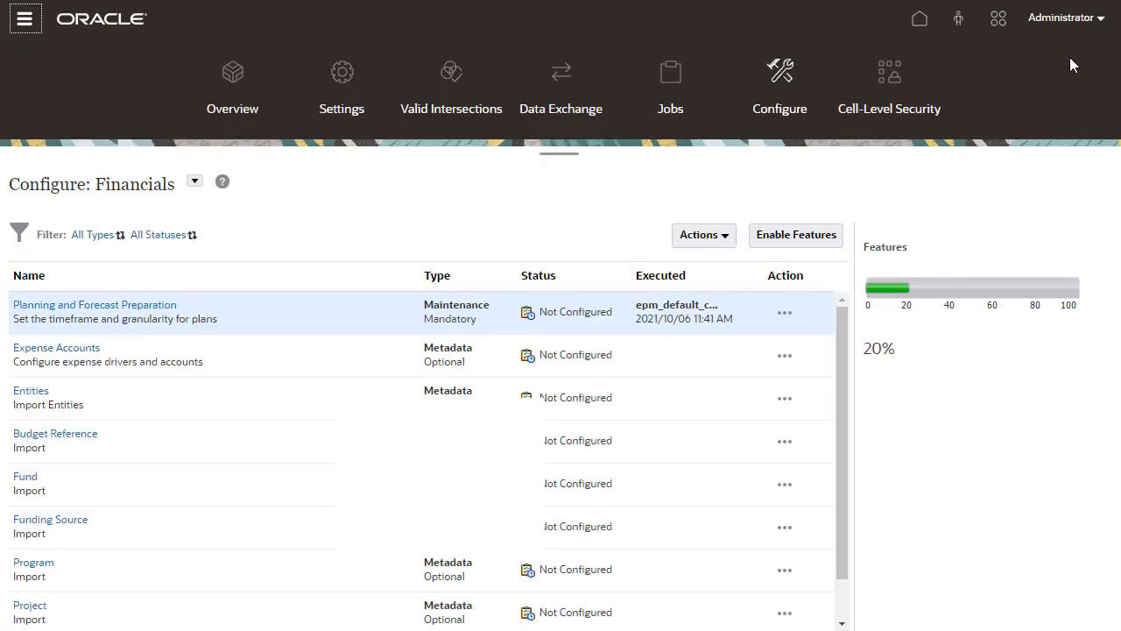
left_click(241, 85)
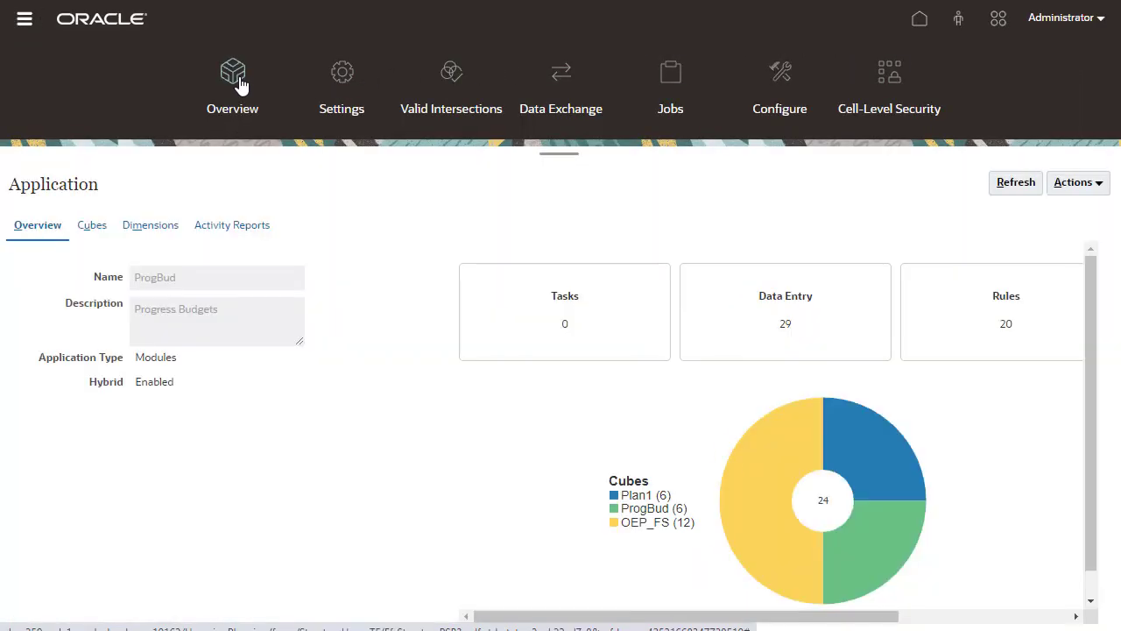
left_click(135, 229)
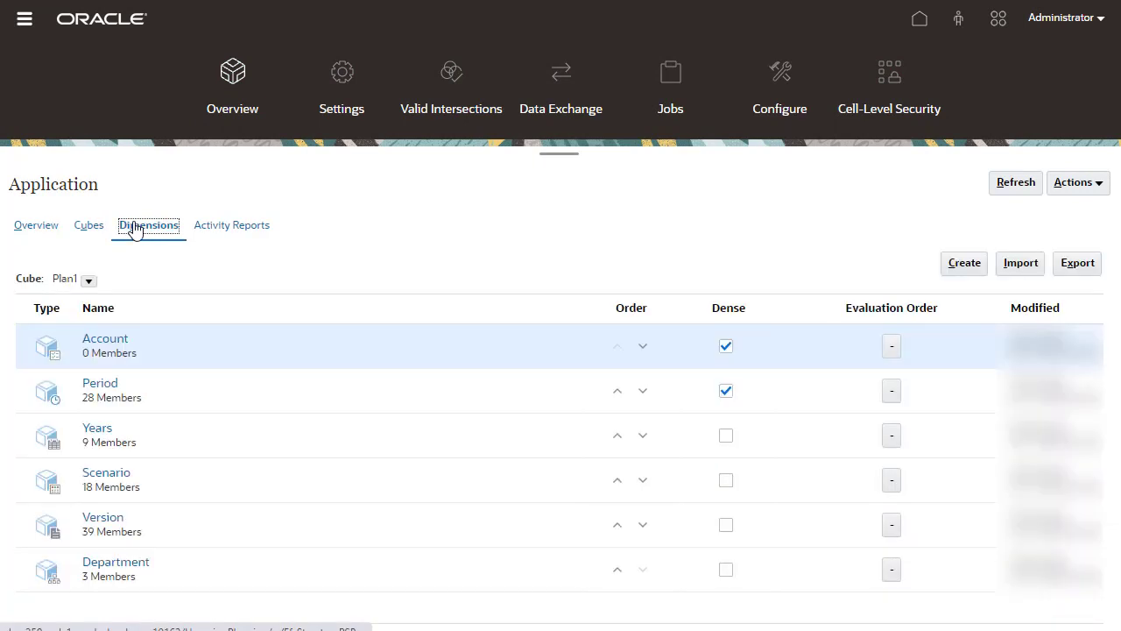
left_click(88, 280)
left_click(107, 306)
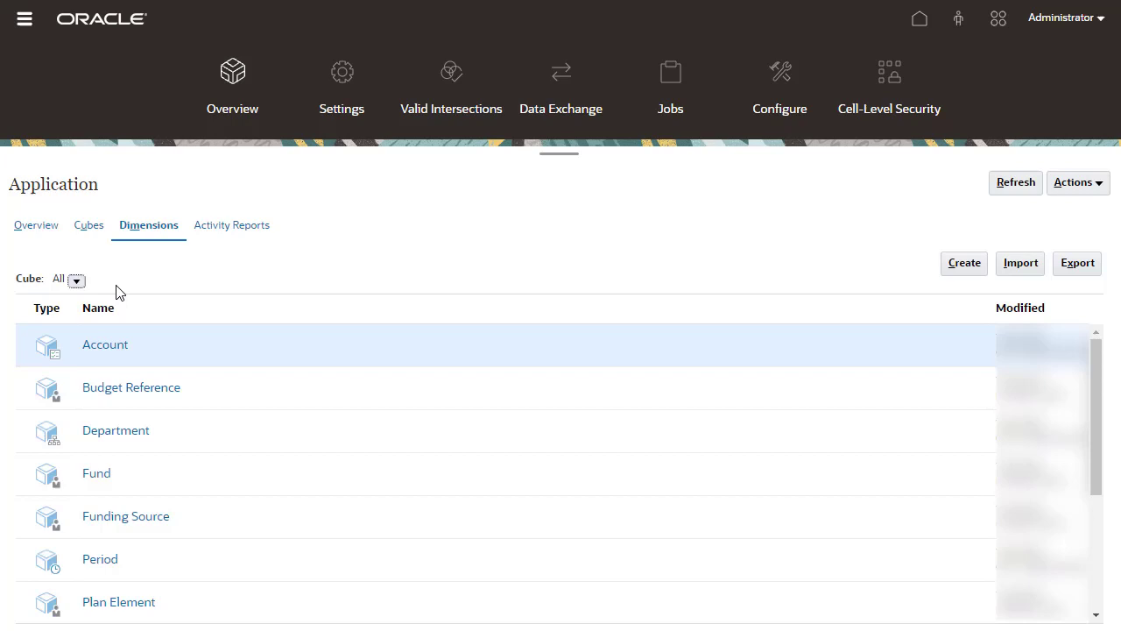
Step: Choose the metadata import files, attaching Account.csv to the Account dimension
left_click(1014, 263)
left_click(869, 41)
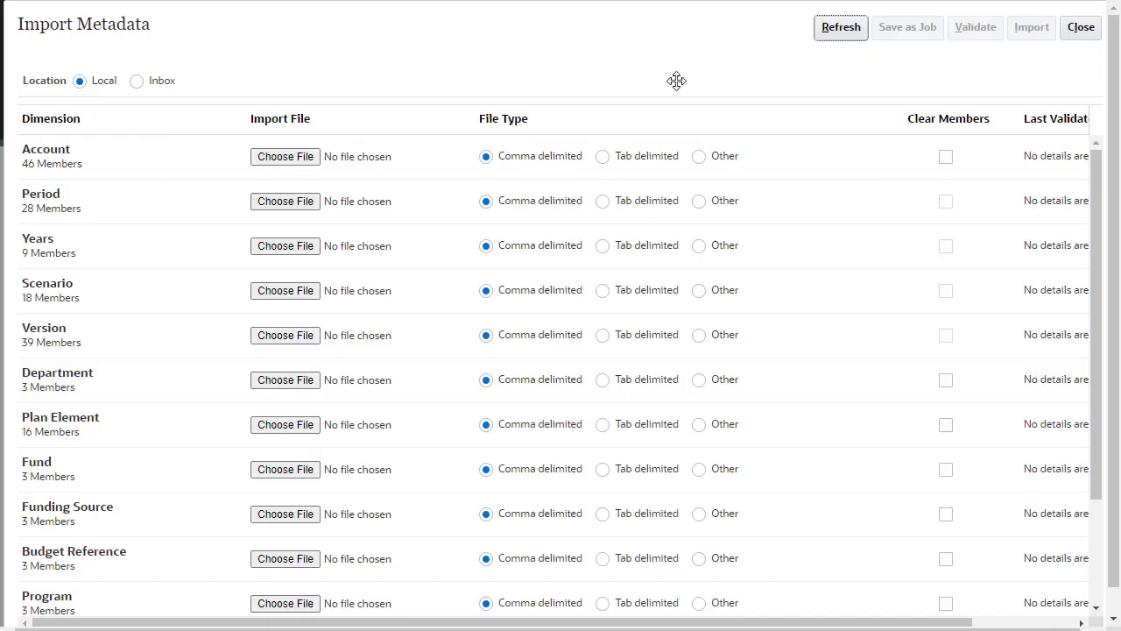
left_click(297, 160)
left_click(168, 149)
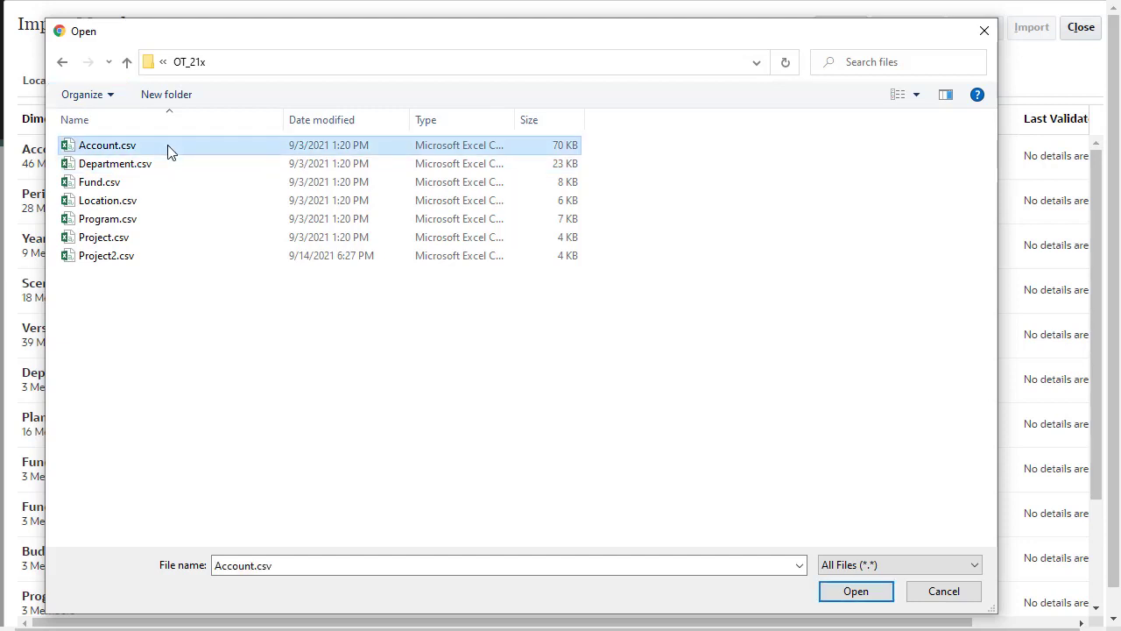
left_click(856, 591)
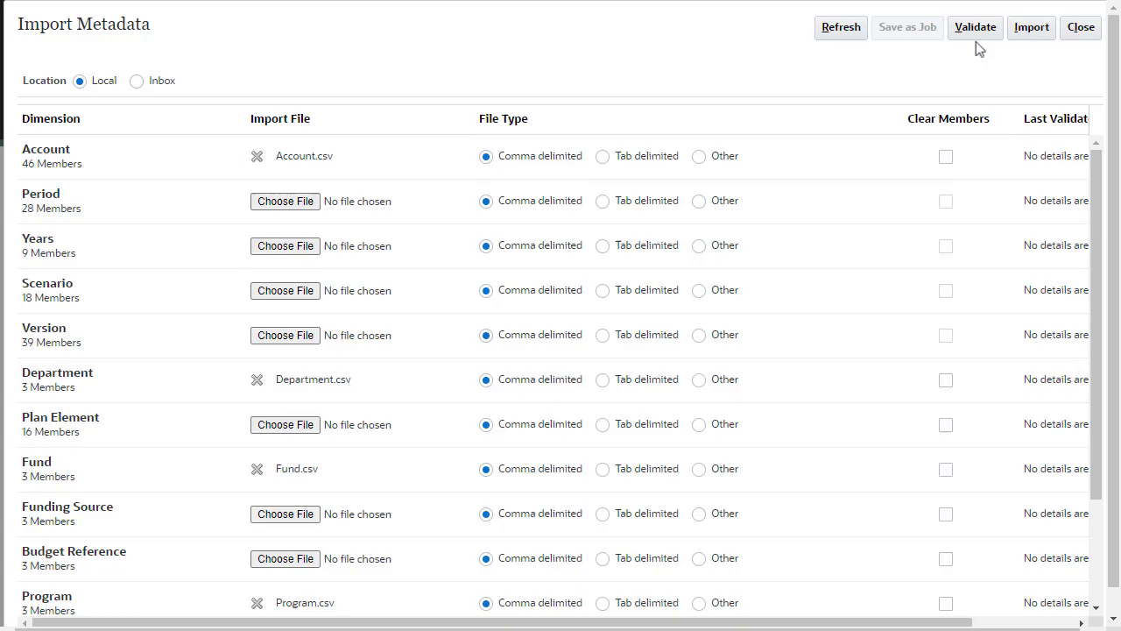
Step: Run the metadata import with Refresh Database checked and close the import form
left_click(1034, 35)
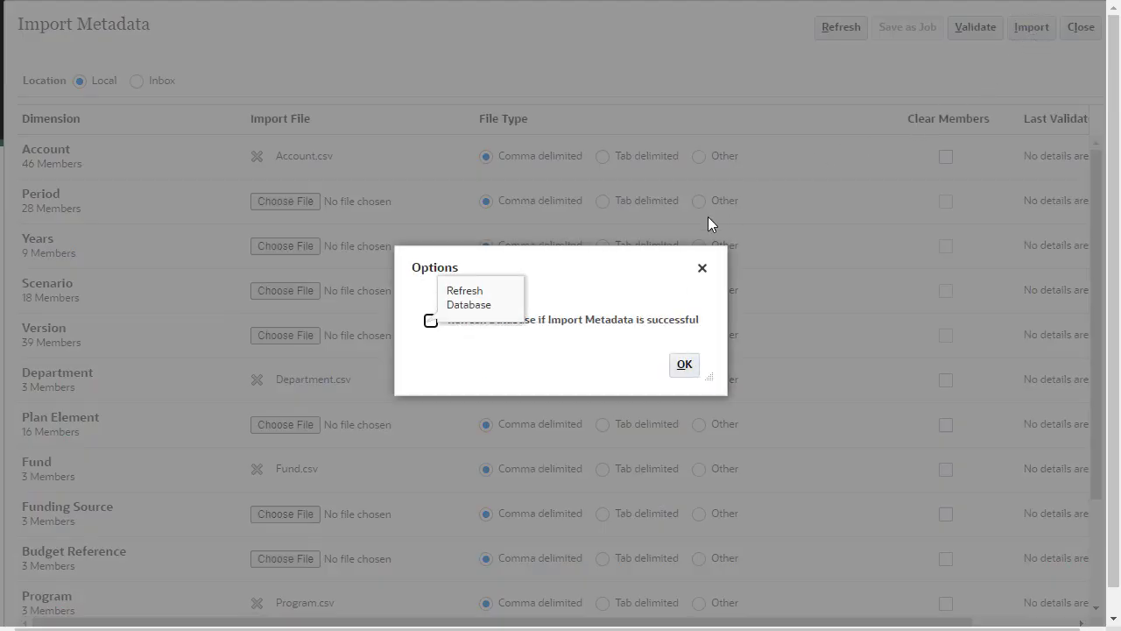
left_click(431, 321)
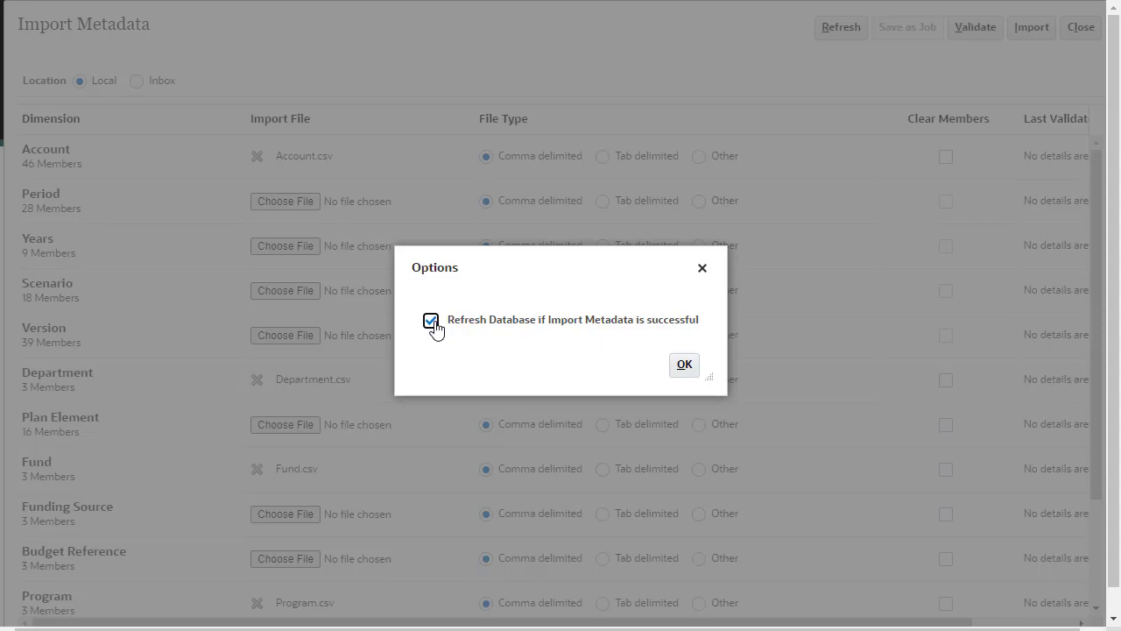
left_click(684, 364)
left_click(646, 356)
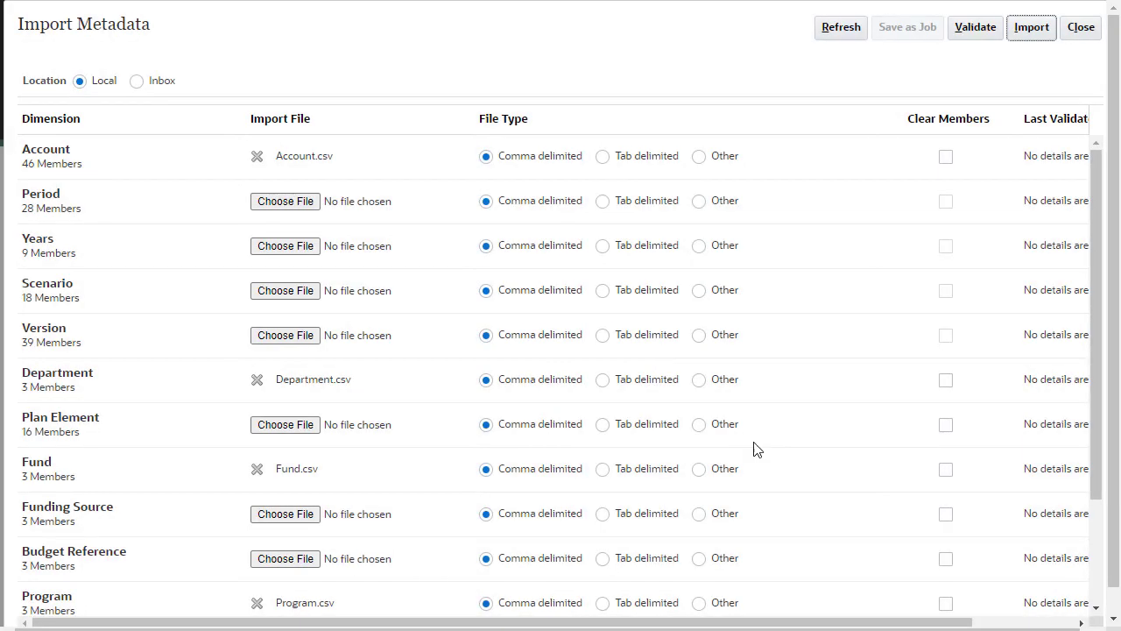
left_click(1013, 618)
Step: Edit the ControlBudgetName Smart List and show its entries
left_click(1081, 27)
left_click(959, 37)
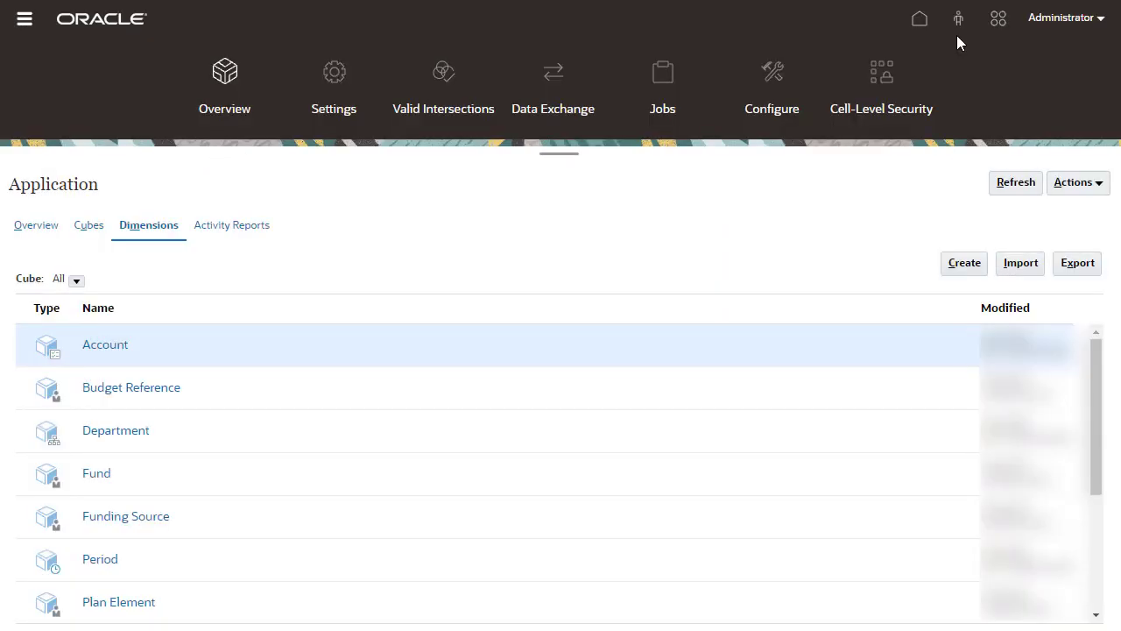
left_click(25, 19)
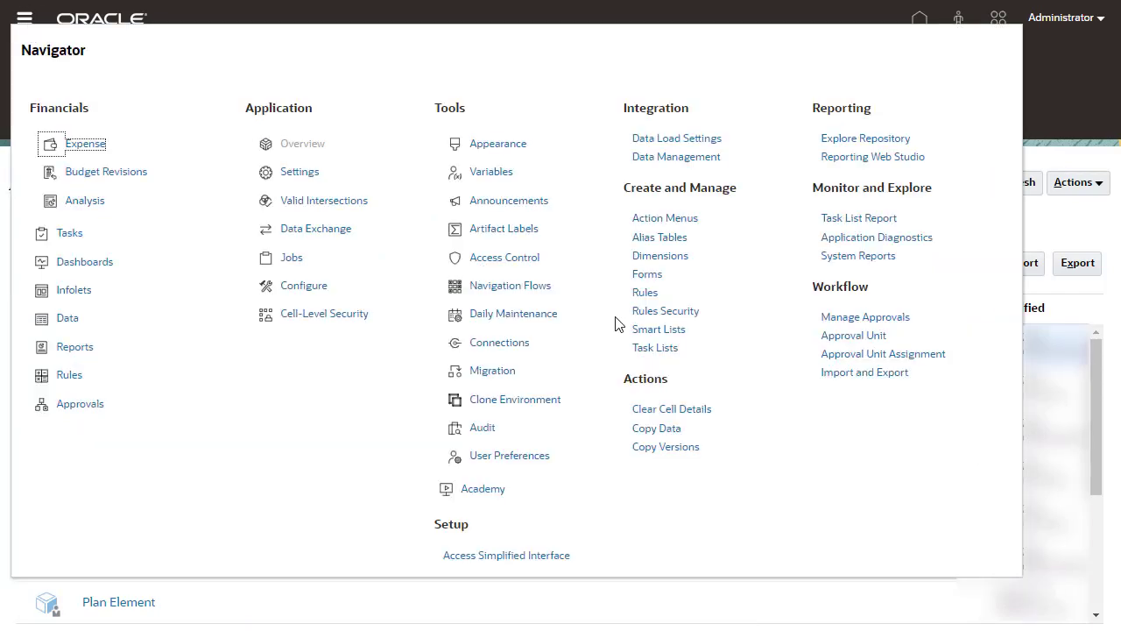
left_click(657, 329)
left_click(107, 100)
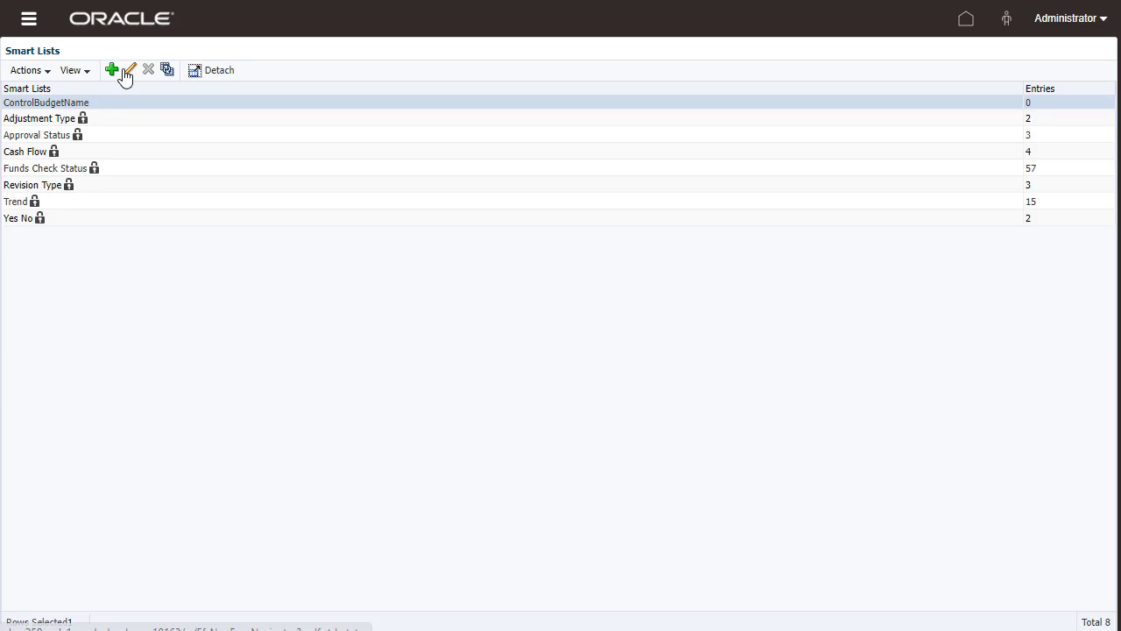
left_click(129, 70)
left_click(91, 98)
Step: Add entry EPMProgSourceDetail labelled 'EPM Progress Source Detail', save, and return home
left_click(43, 110)
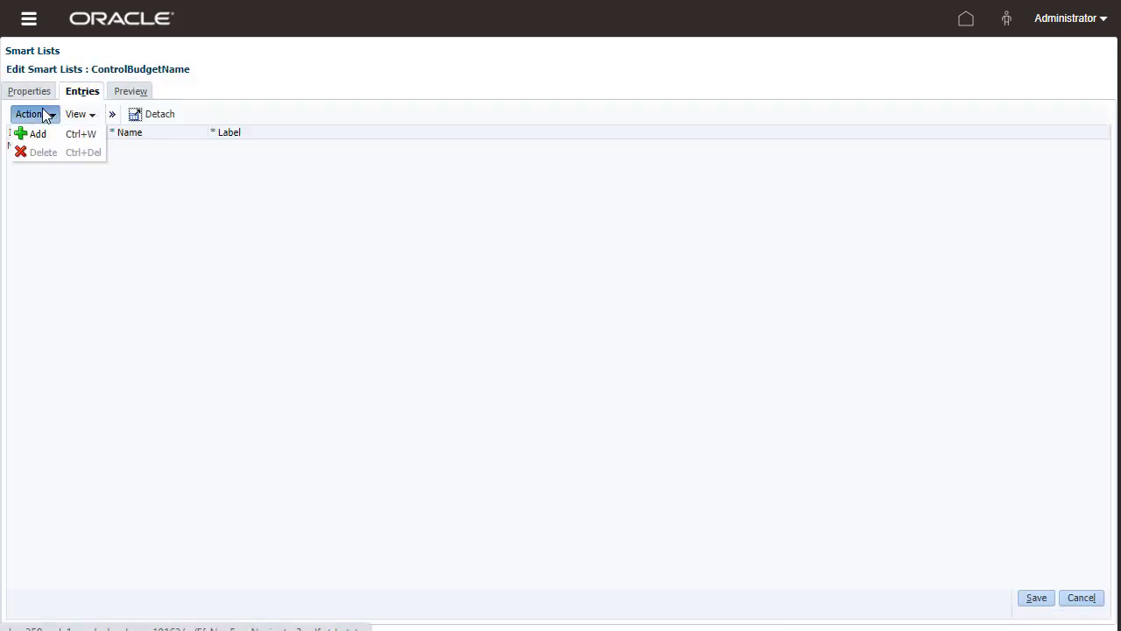
left_click(40, 132)
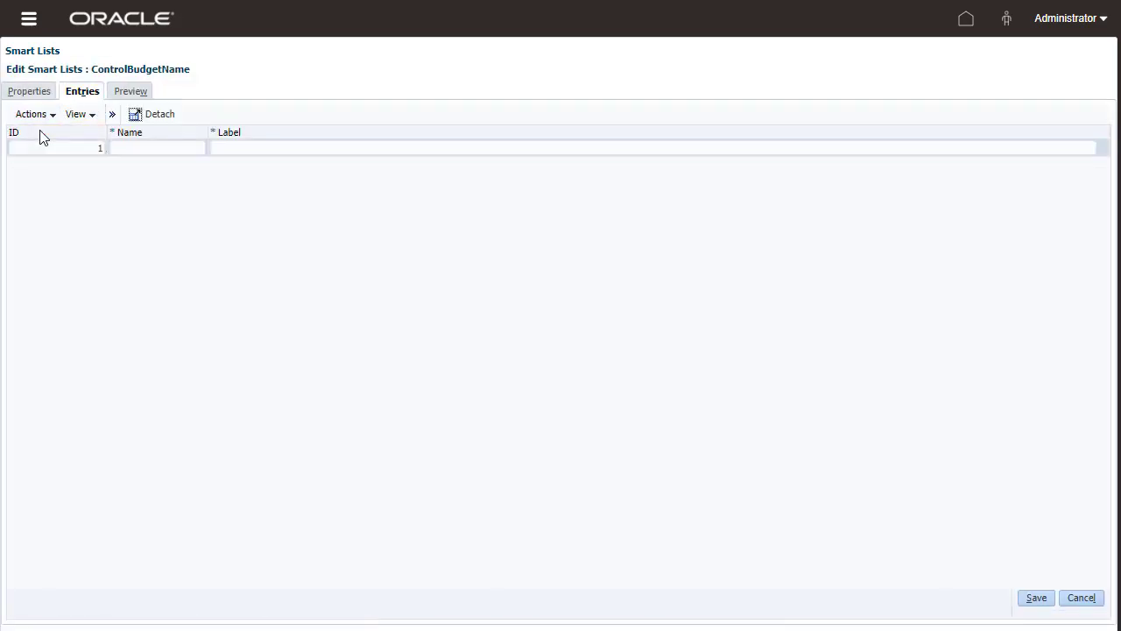
left_click(121, 148)
type("EPMProgSourceDetail")
key("Tab")
type("EPMProgSourceDetail")
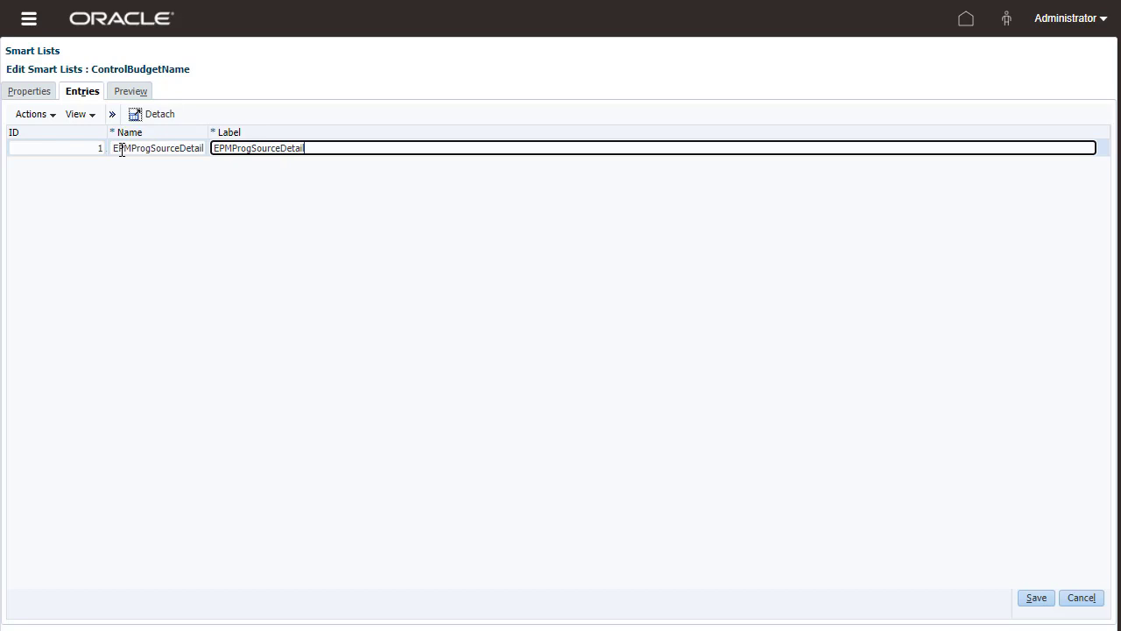
left_click(231, 148)
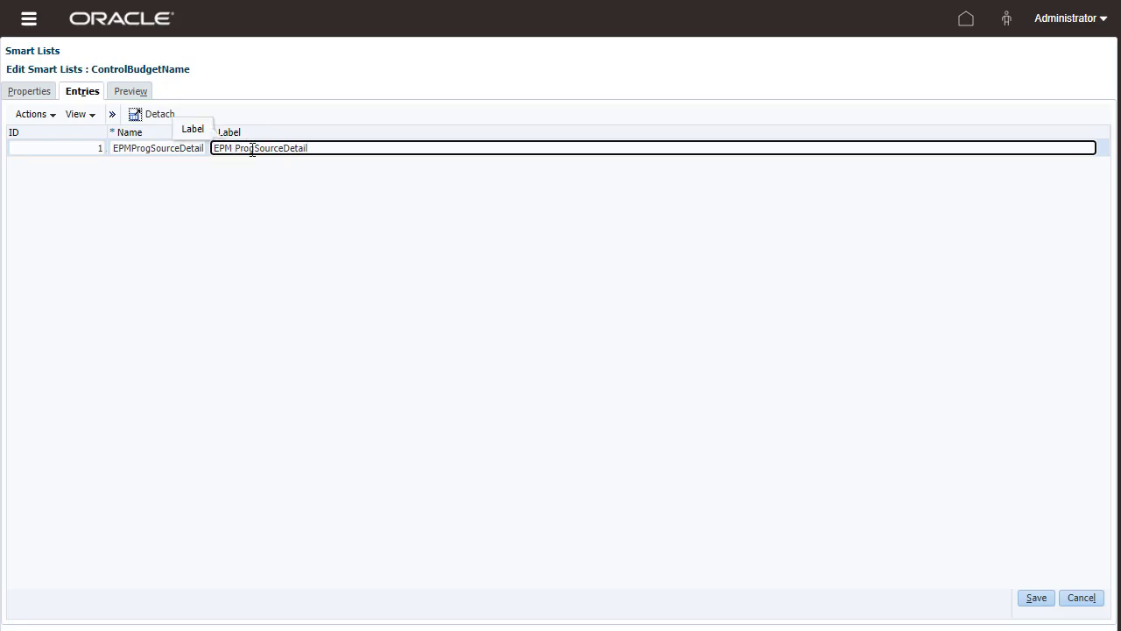
left_click(255, 148)
type("ress")
left_click(303, 148)
left_click(374, 206)
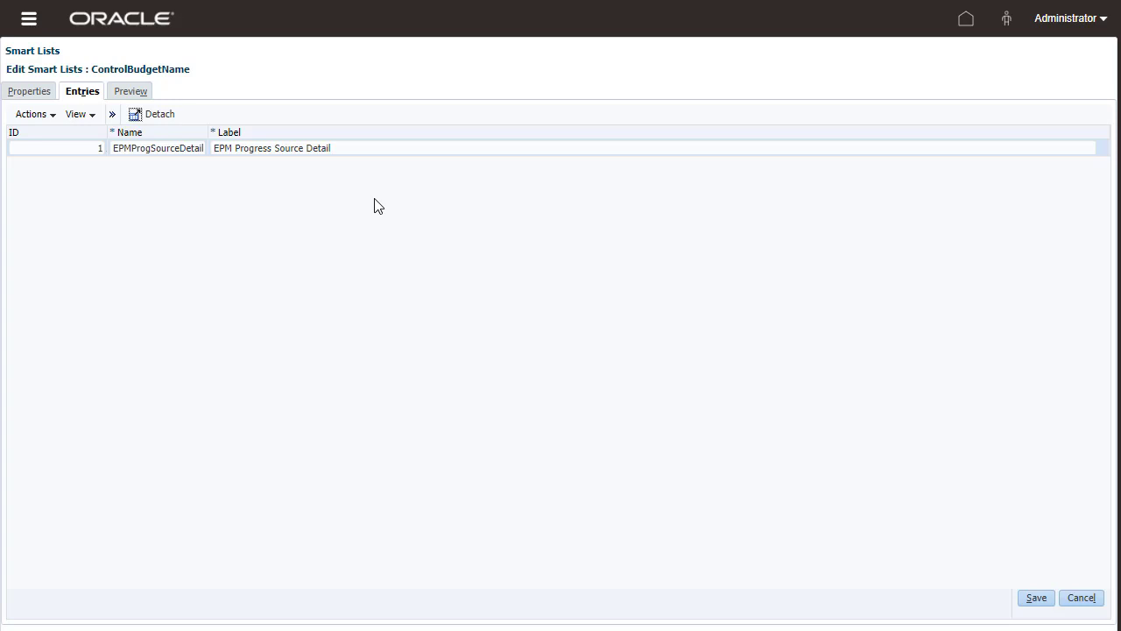
left_click(1036, 599)
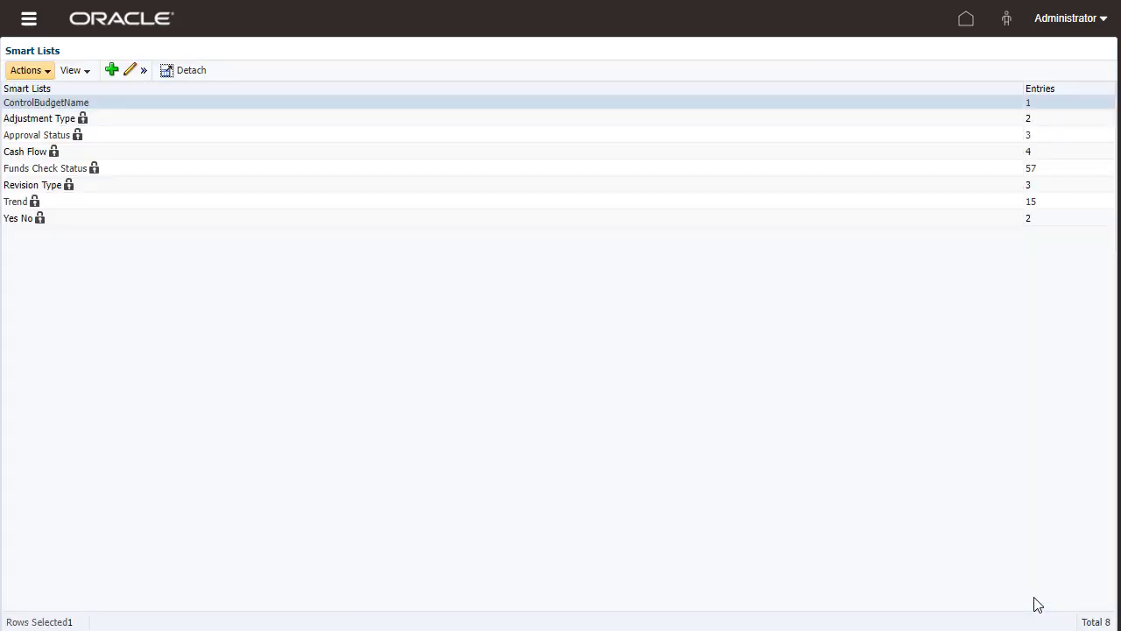
left_click(967, 23)
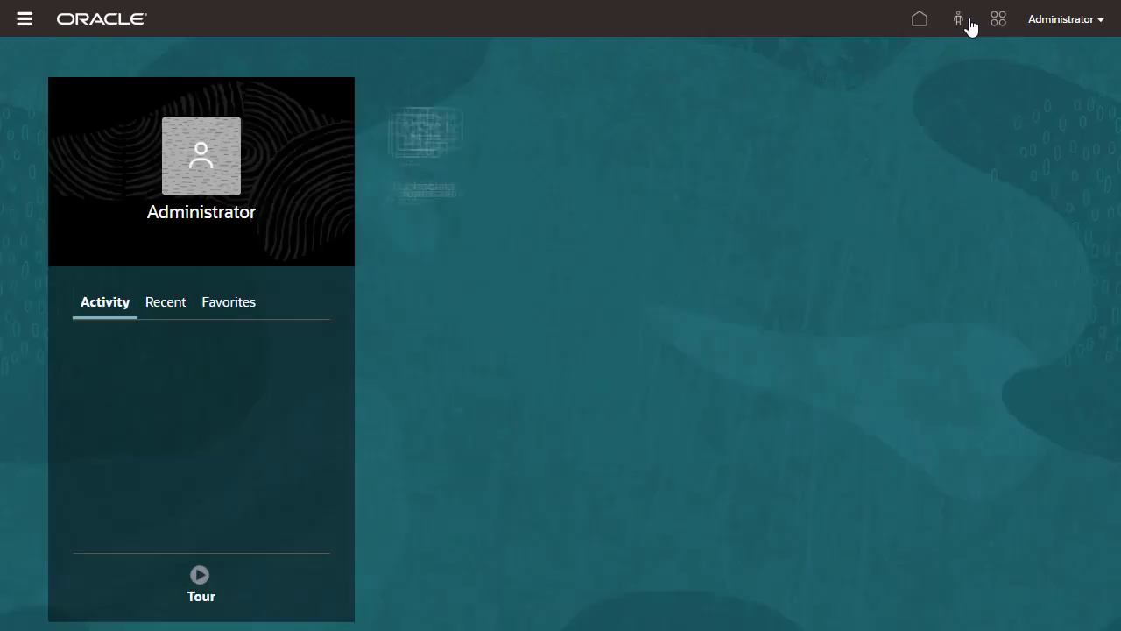
Step: Show the Business Rules list, including Calculate Actuals, Prepare for Revisions and Rollup
left_click(564, 276)
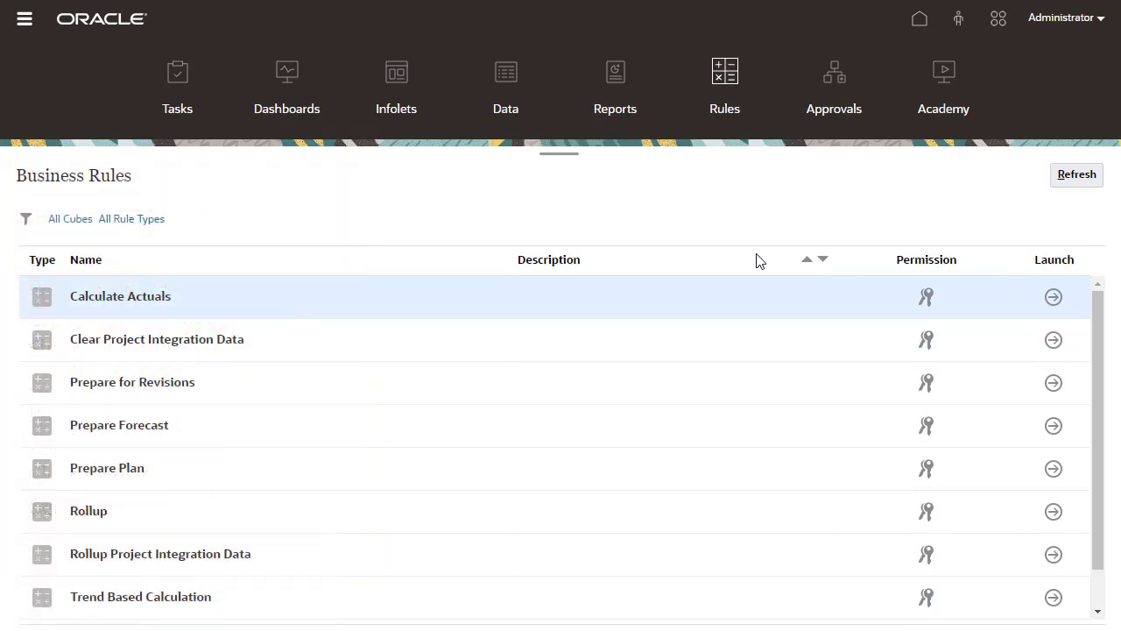
Step: Add a user to the Prepare for Revisions rule's permissions with Launch access and save
left_click(926, 386)
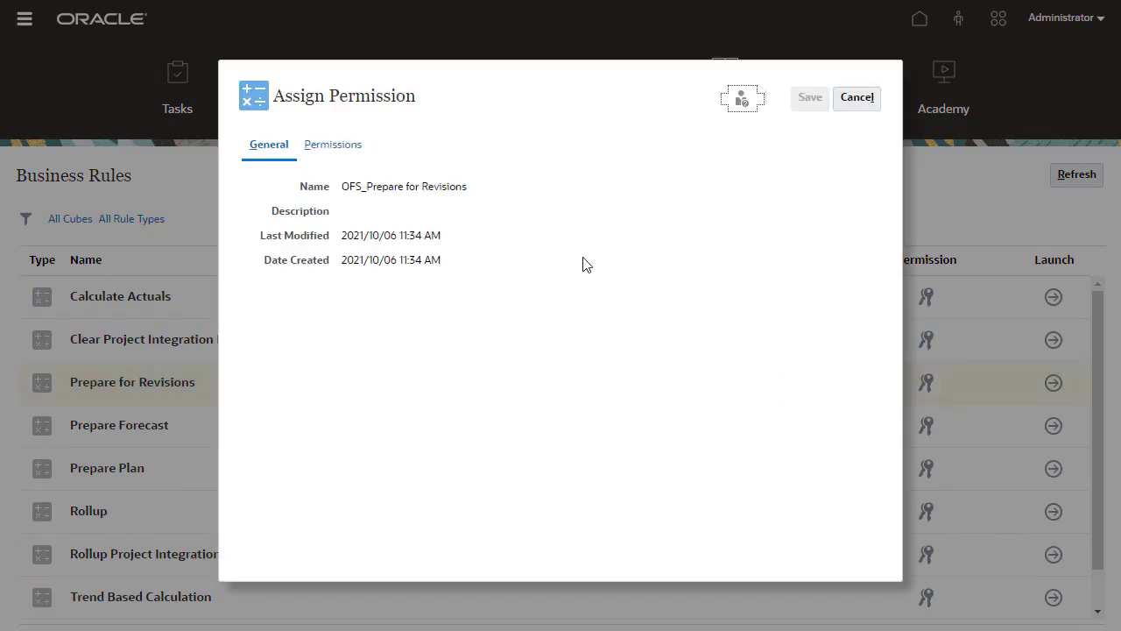
left_click(332, 149)
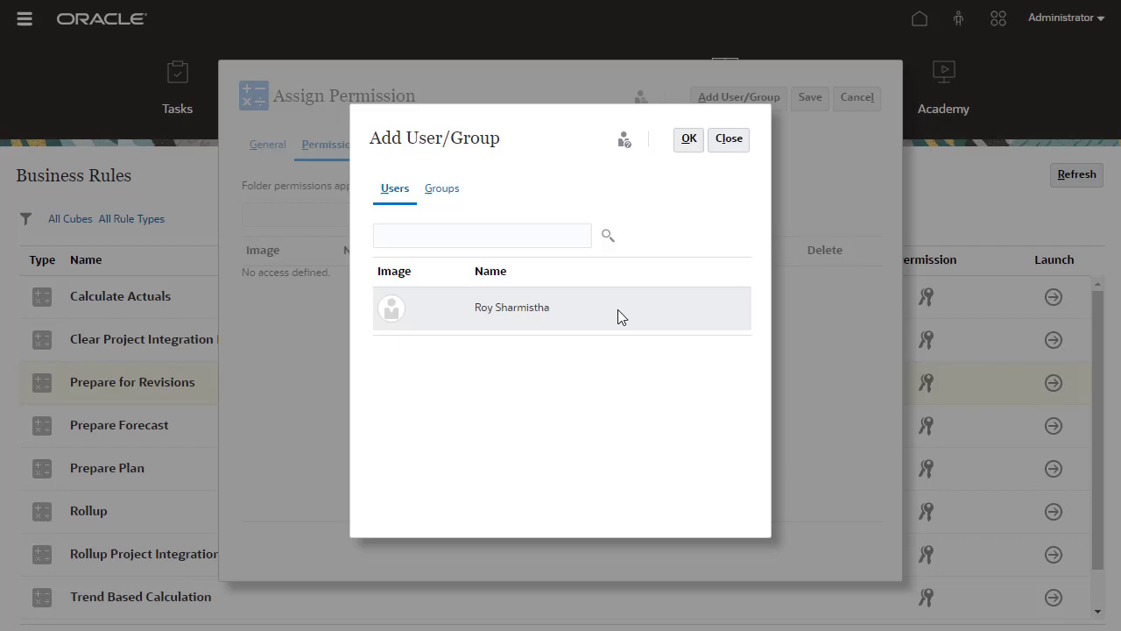
left_click(617, 311)
left_click(688, 139)
left_click(728, 138)
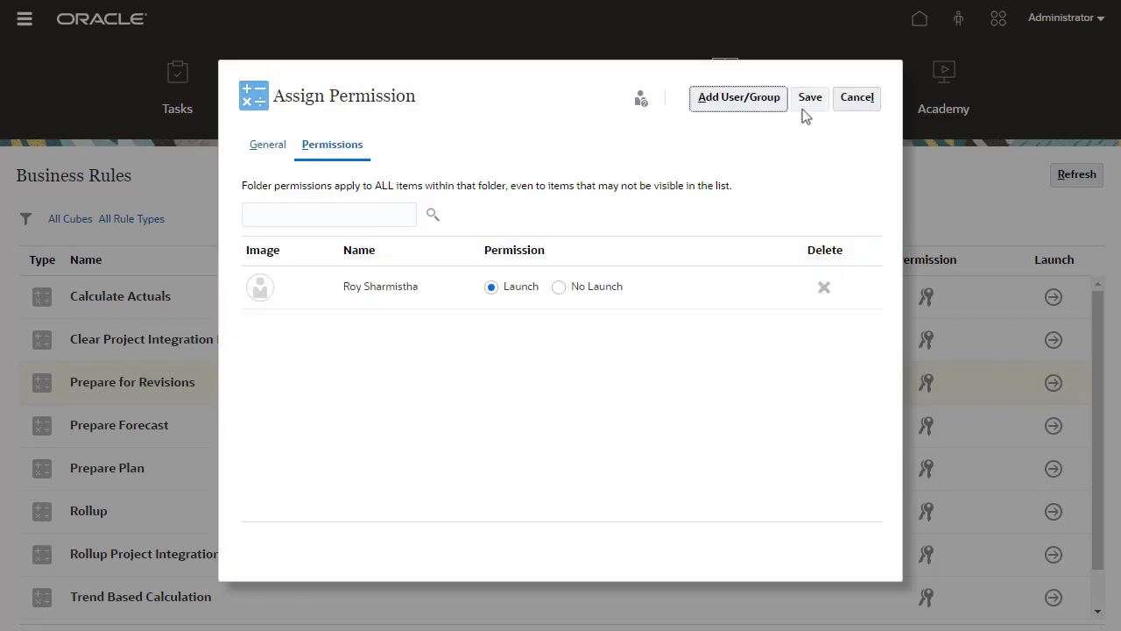
left_click(856, 100)
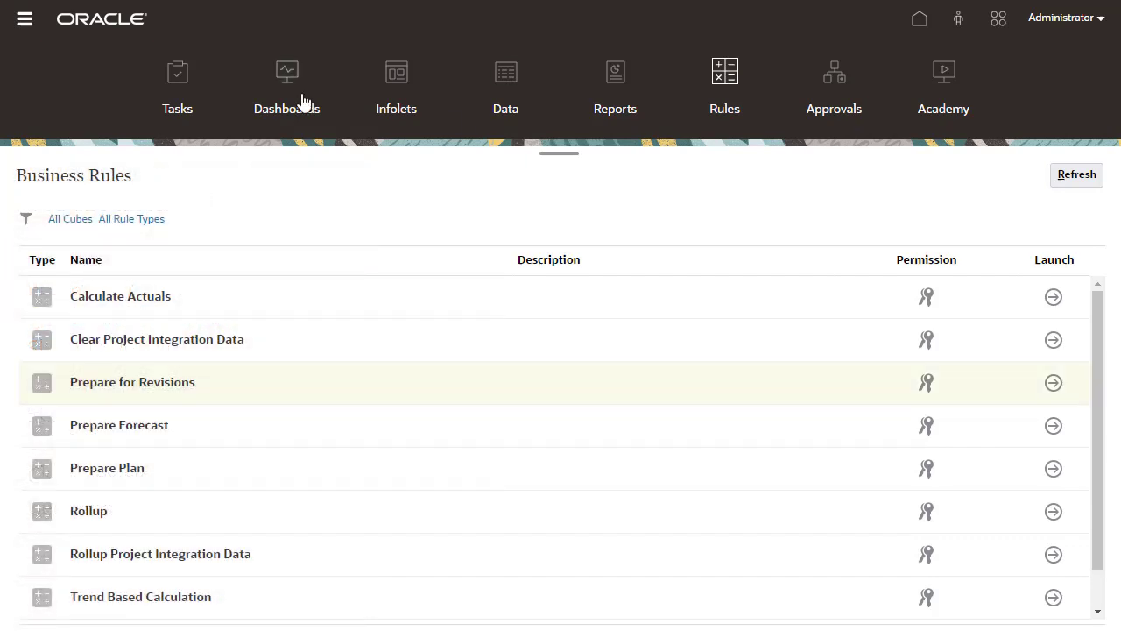
left_click(29, 19)
Step: In Rules Security, assign a user Launch access on the OFS_Clear Revision rule
left_click(682, 315)
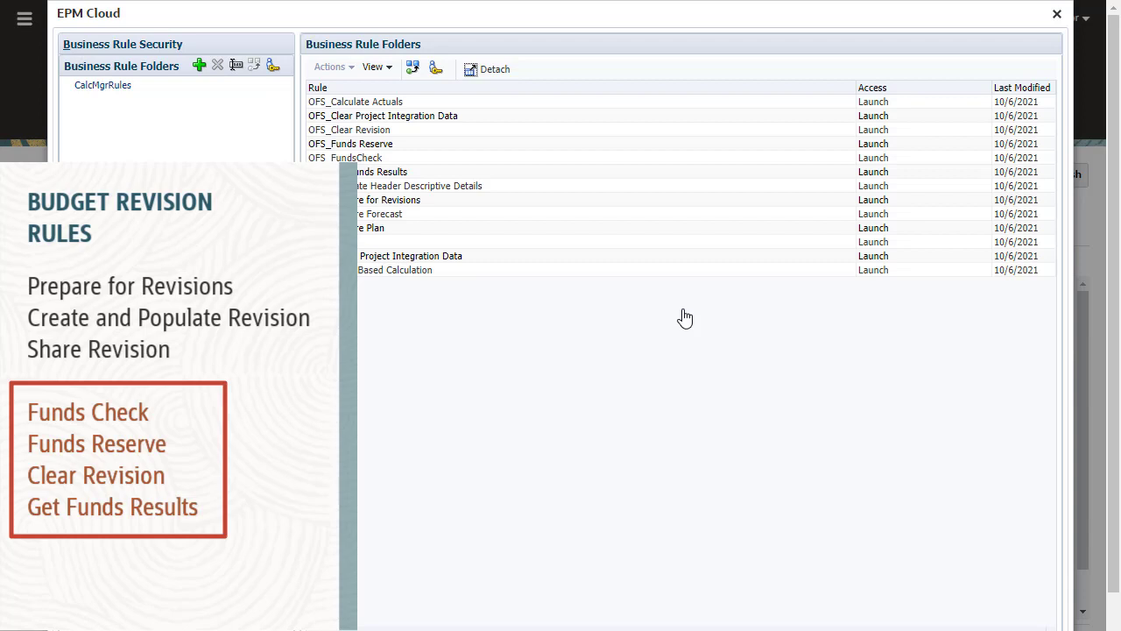
left_click(517, 130)
left_click(437, 69)
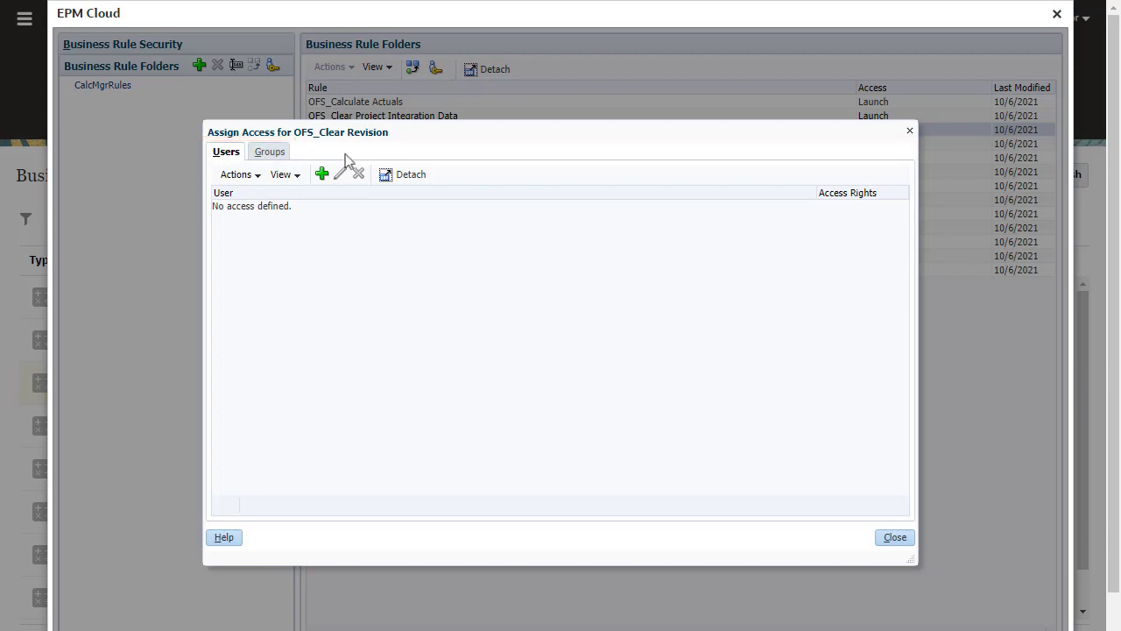
left_click(321, 174)
left_click(320, 186)
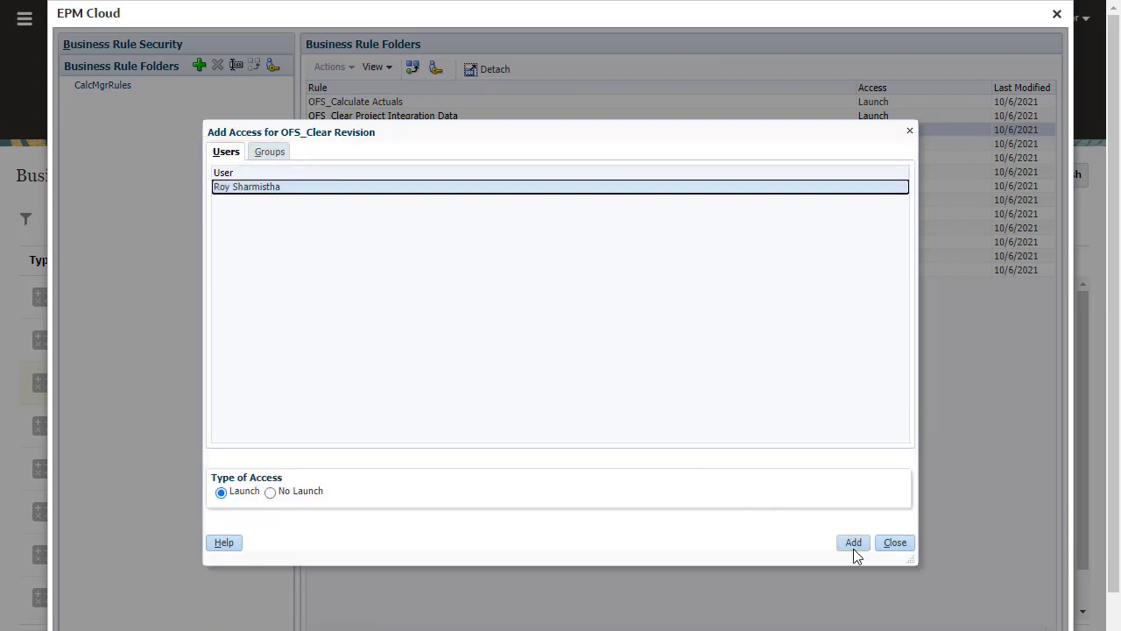
left_click(854, 544)
left_click(612, 274)
left_click(901, 544)
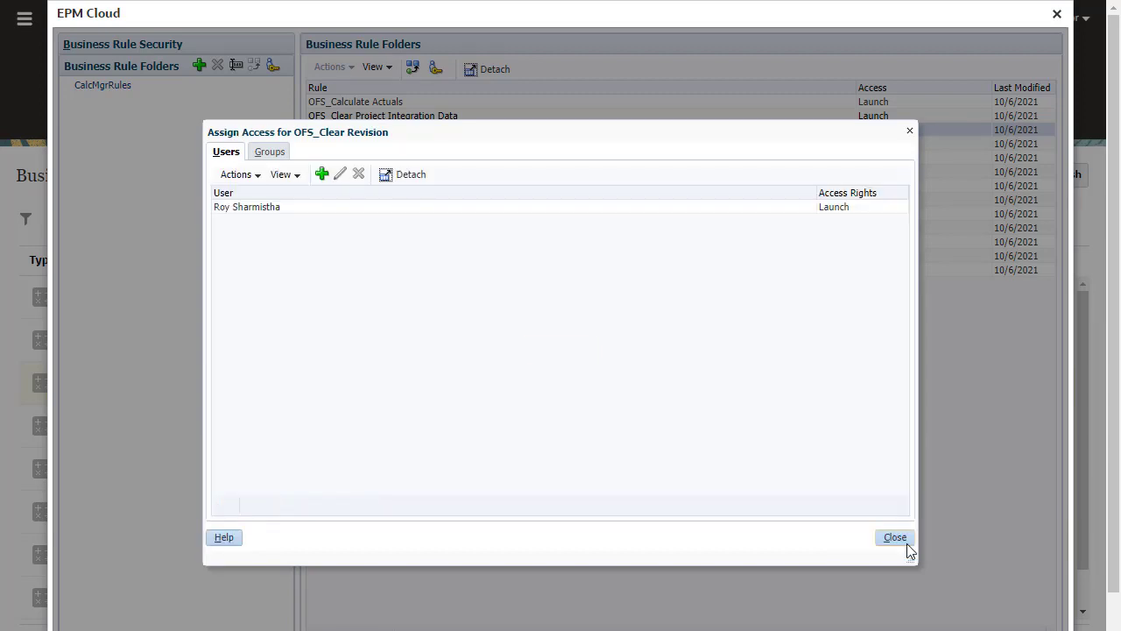